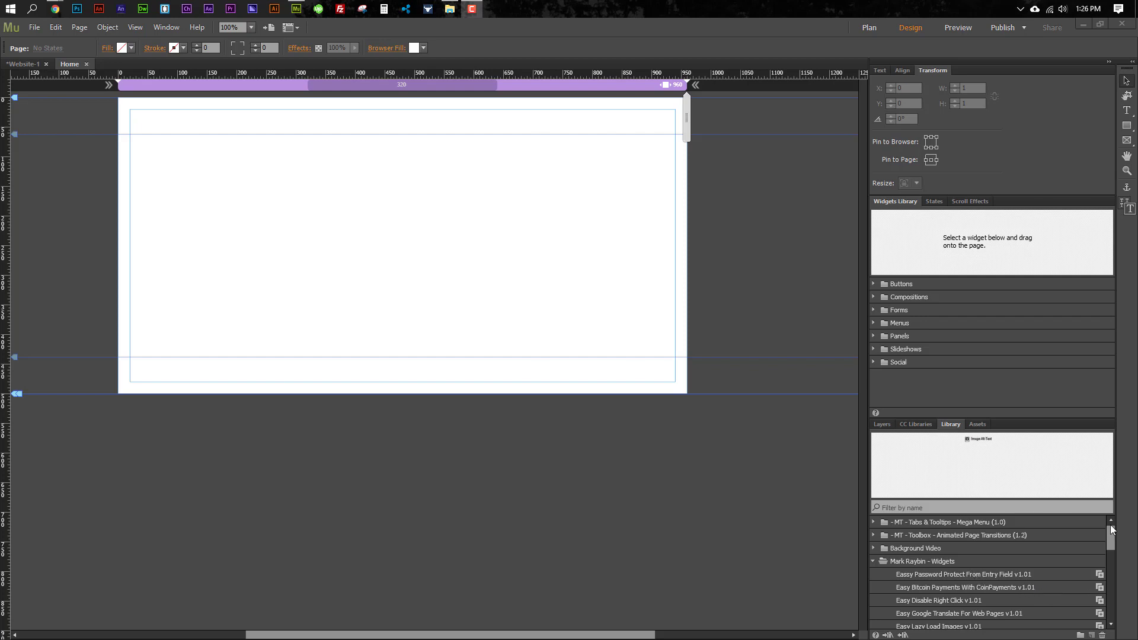
- Place the Easy Lazy Load Images v1.01 widget on the Home page at X 380, Y 62
left_click_drag(1111, 535, 1111, 544)
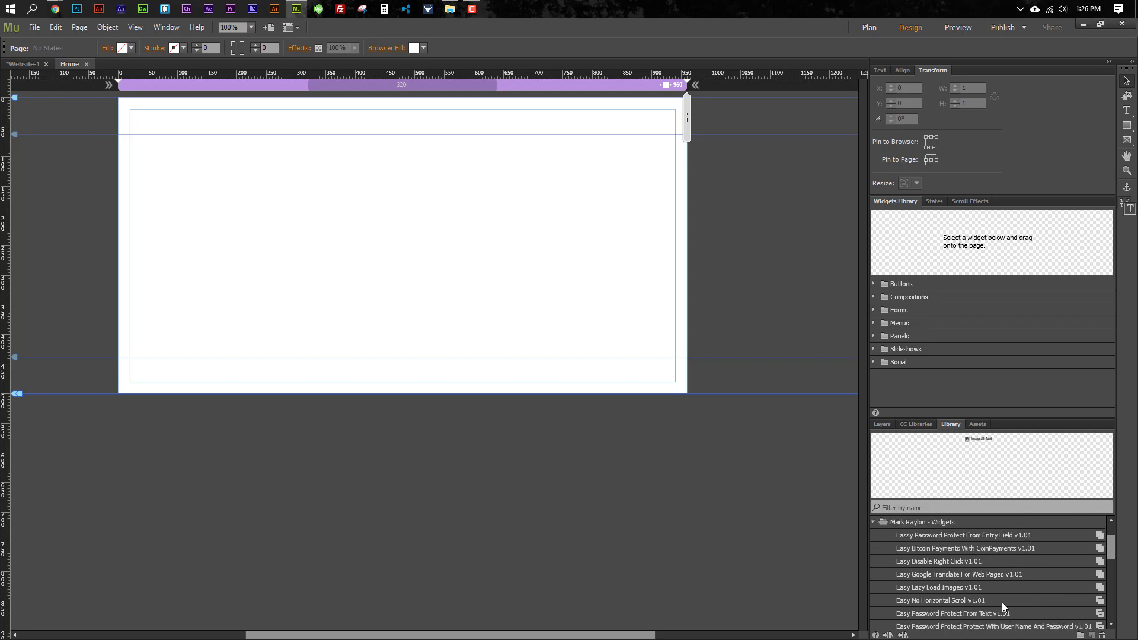
left_click(953, 588)
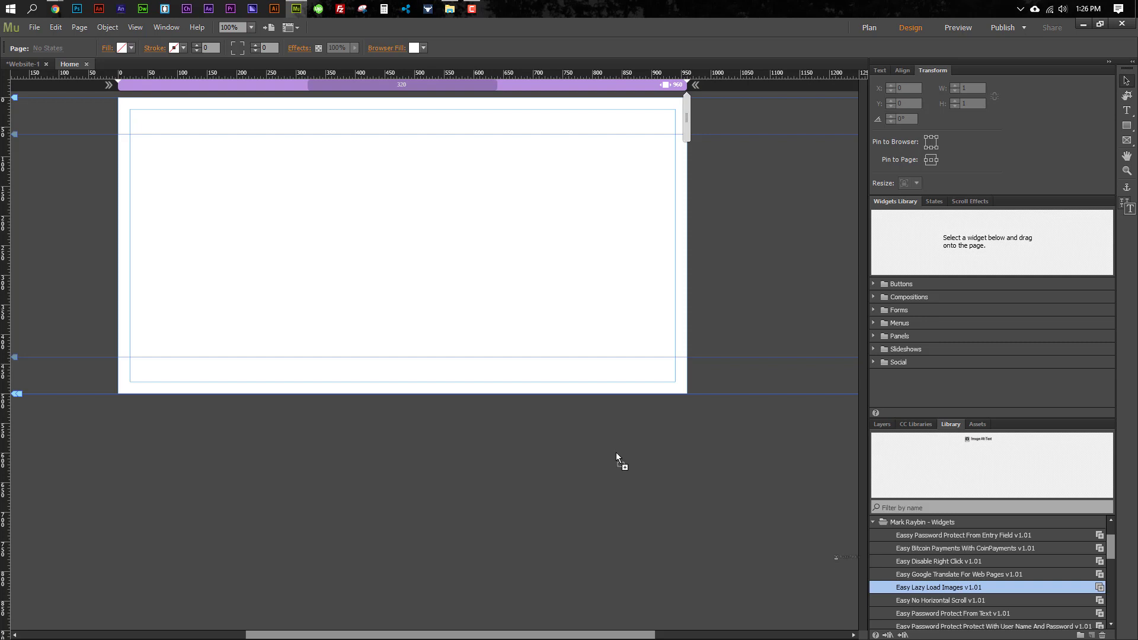
left_click_drag(617, 453, 359, 203)
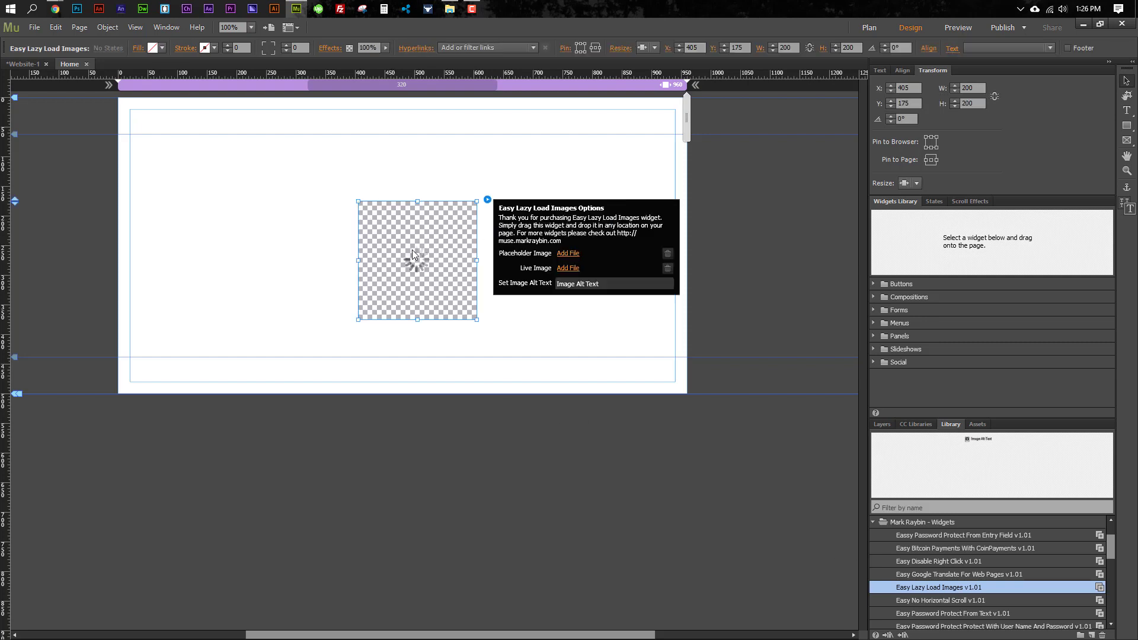
left_click_drag(417, 264, 405, 203)
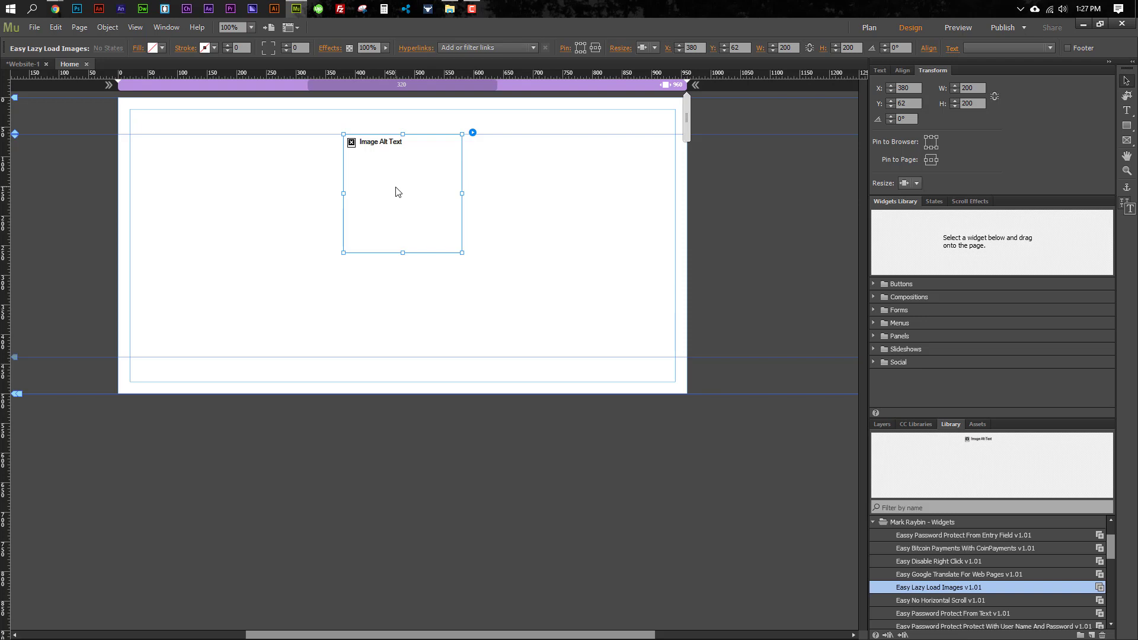
- Set the widget's Placeholder Image to placeholder1.gif
left_click(472, 133)
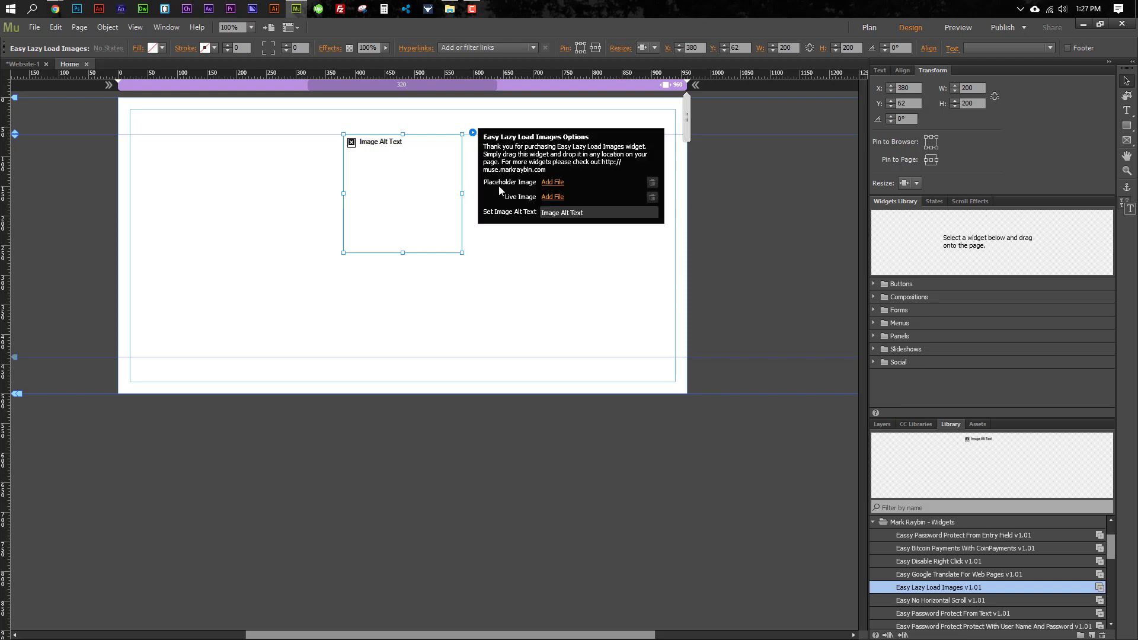
left_click(561, 186)
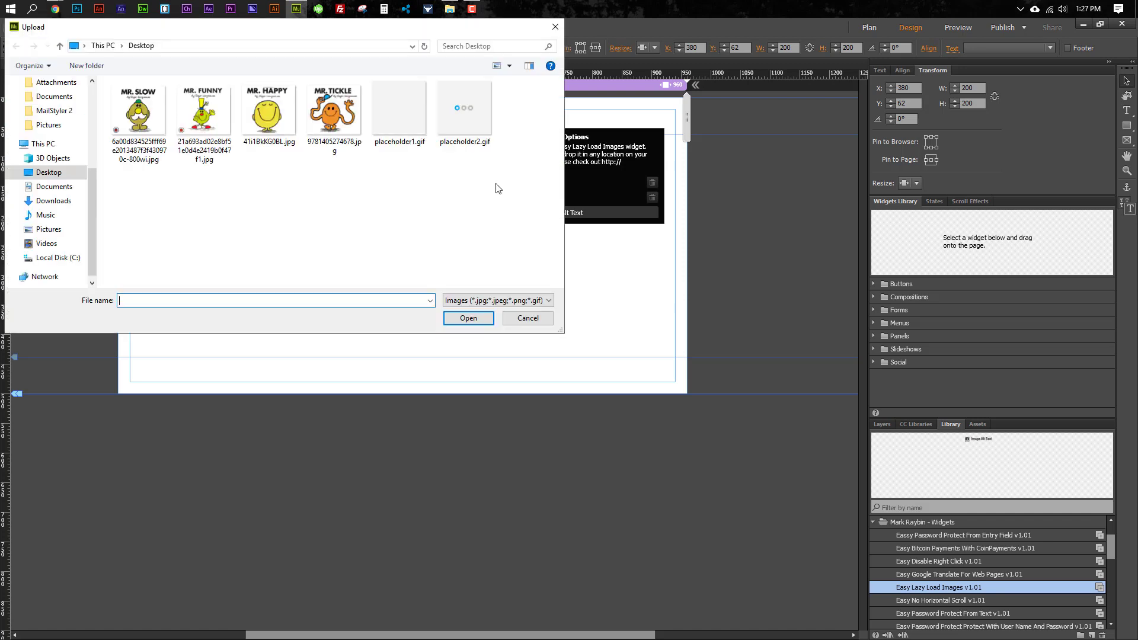
double_click(408, 125)
left_click(473, 133)
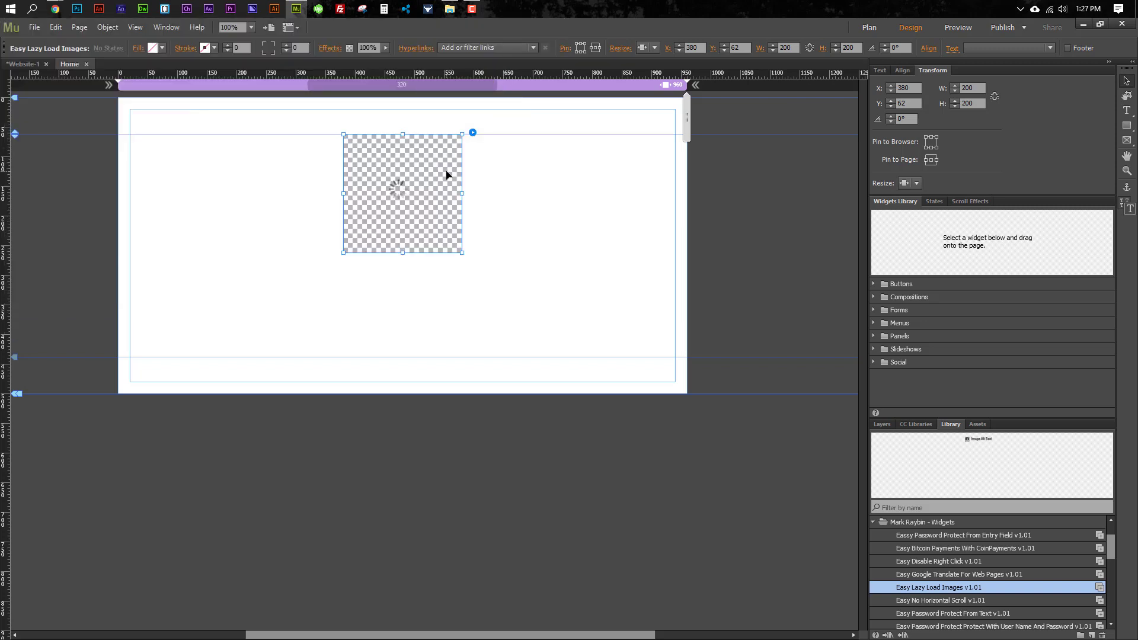
- Set the widget's Live Image to the Mr. Happy picture, 41i1BkKG0BL.jpg
left_click(473, 134)
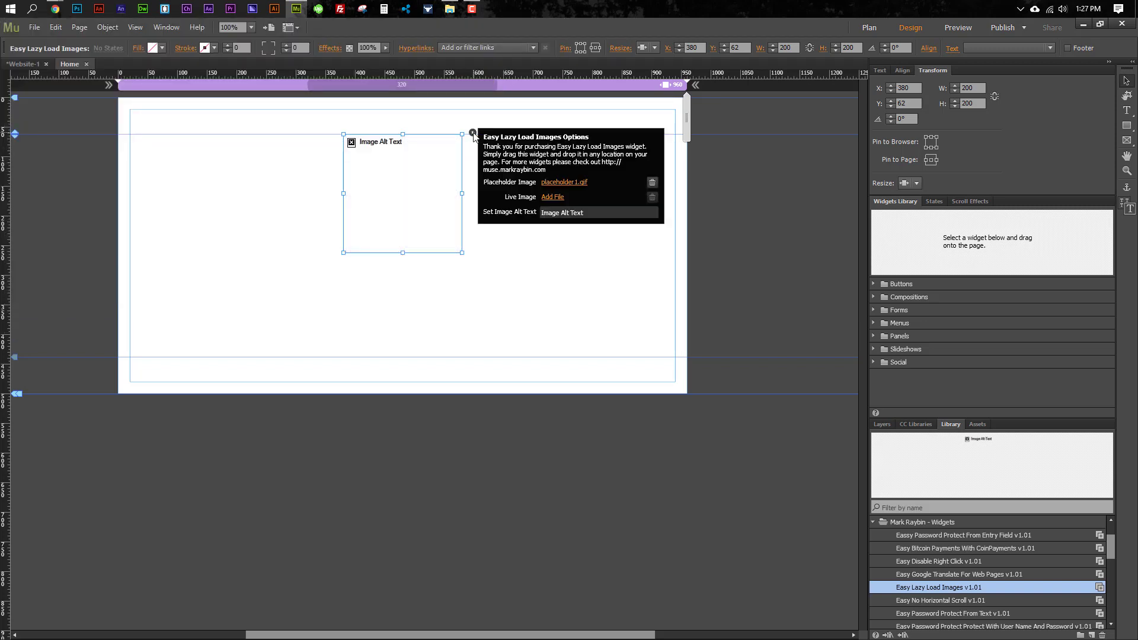
left_click(552, 198)
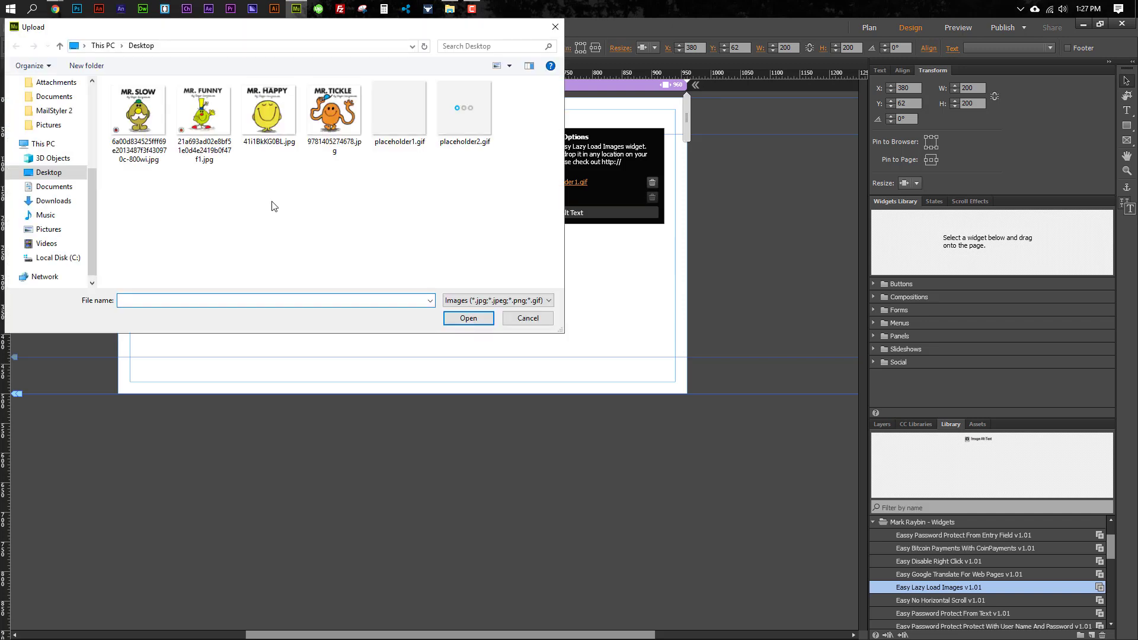
left_click(265, 125)
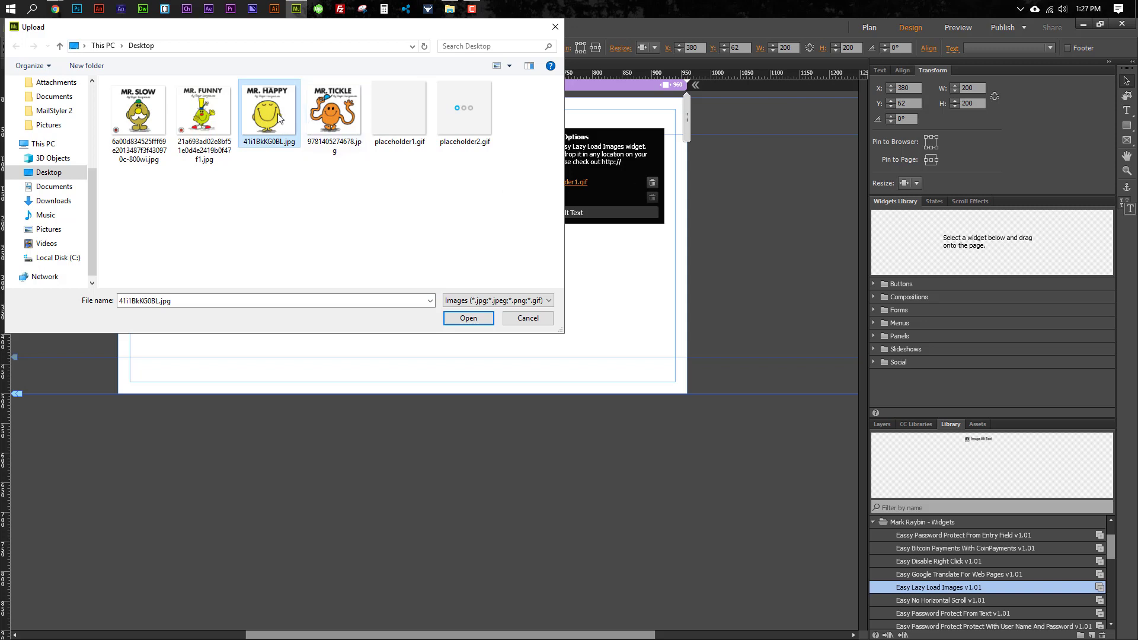
left_click(471, 319)
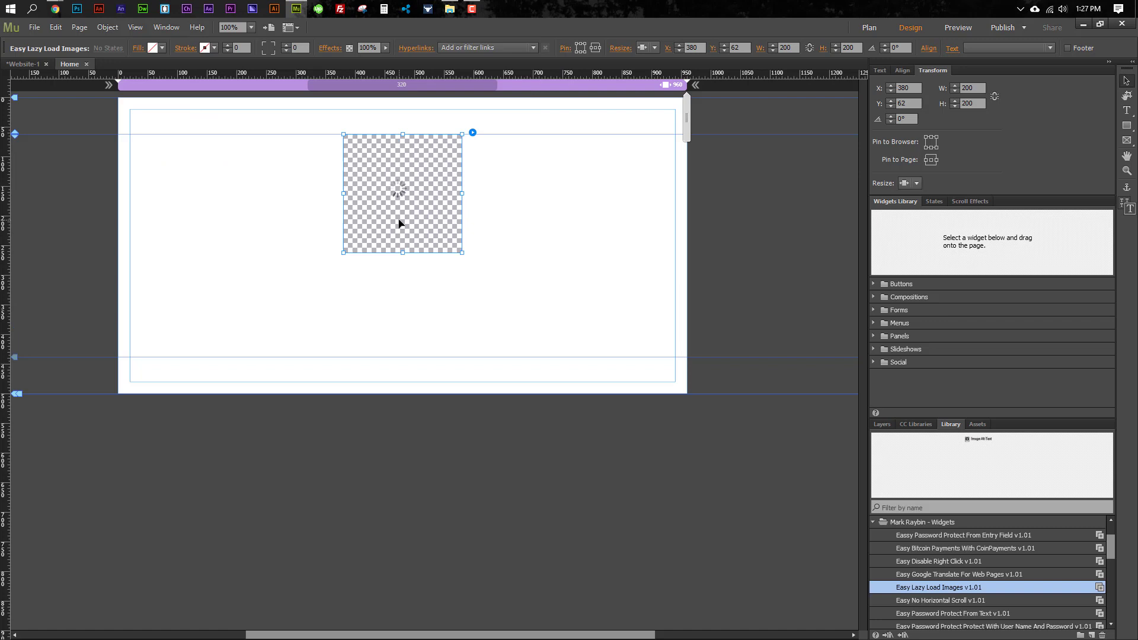
- Pin the Mr. Happy widget to the page centre and change its alt text to MR HAPPY
left_click(908, 184)
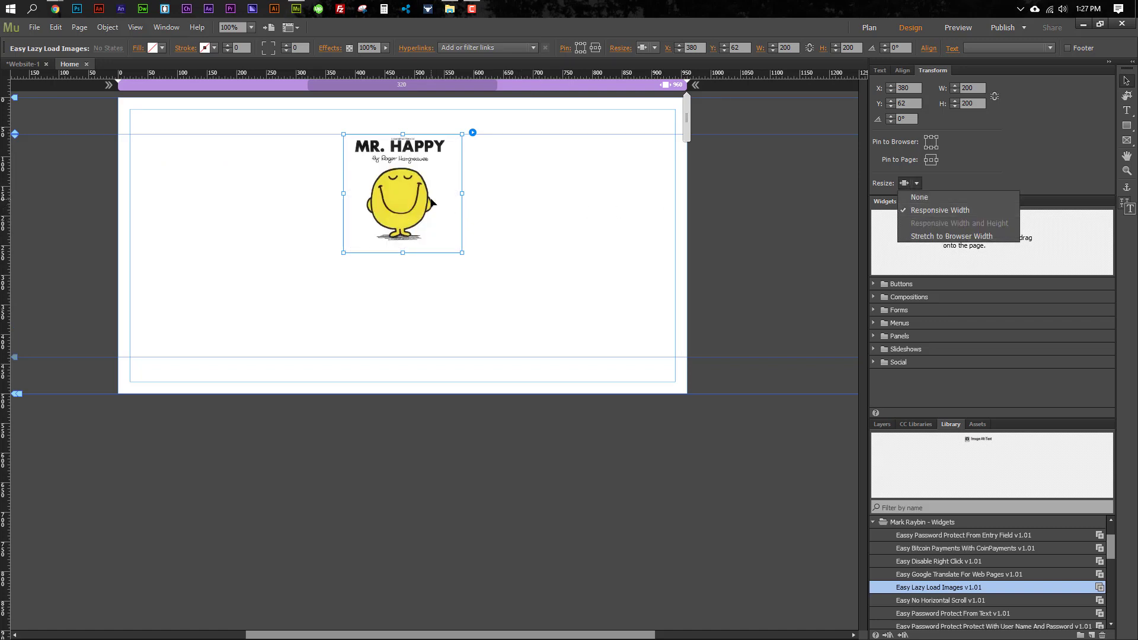
left_click(930, 161)
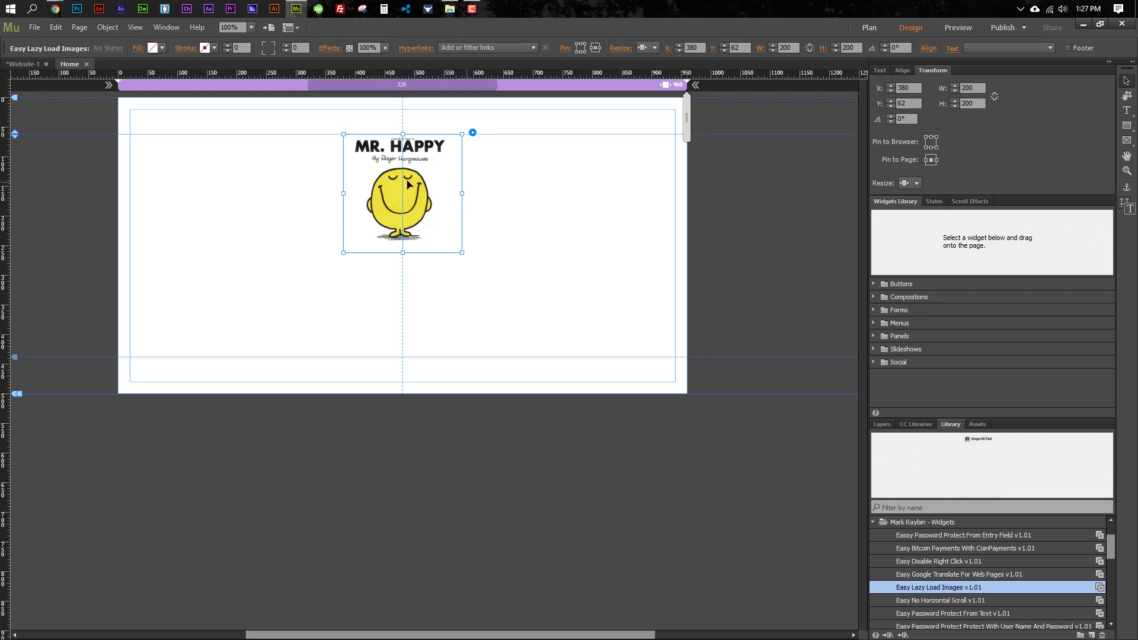
left_click(473, 133)
left_click(559, 214)
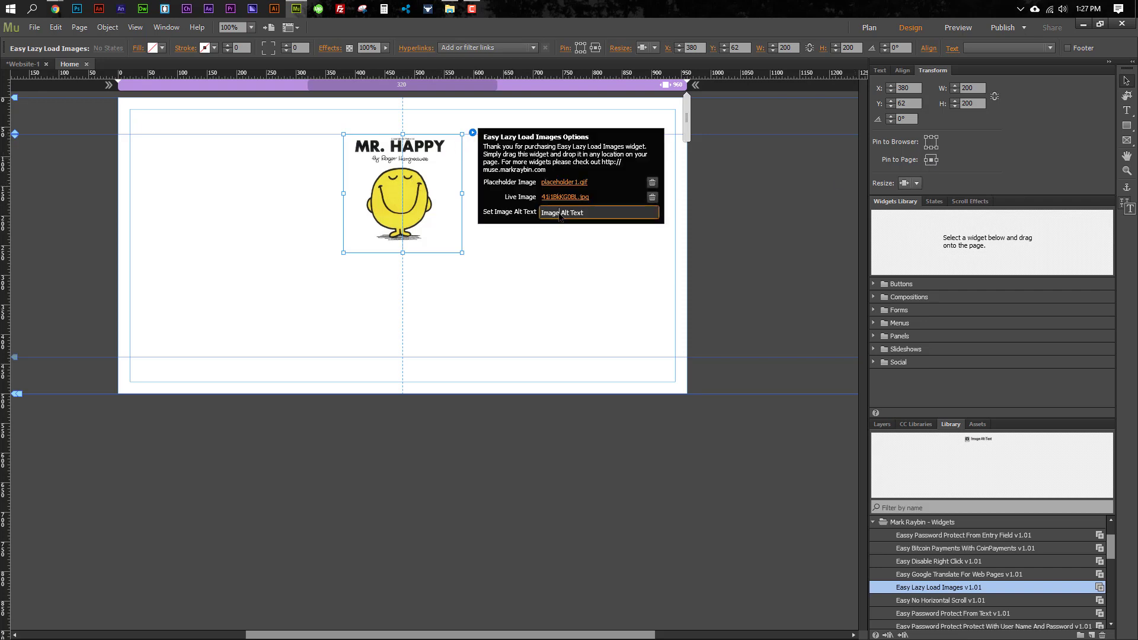
triple_click(595, 214)
type("MR HAPPY")
key("Return")
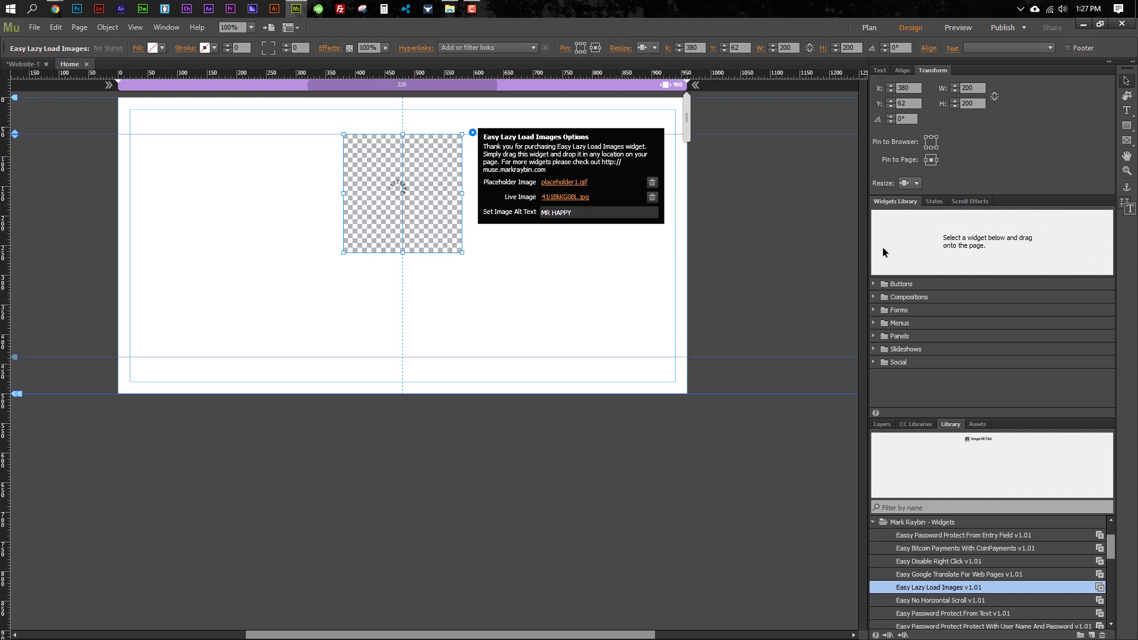
- Copy the Mr. Happy widget and position a pasted duplicate directly below it
left_click(551, 288)
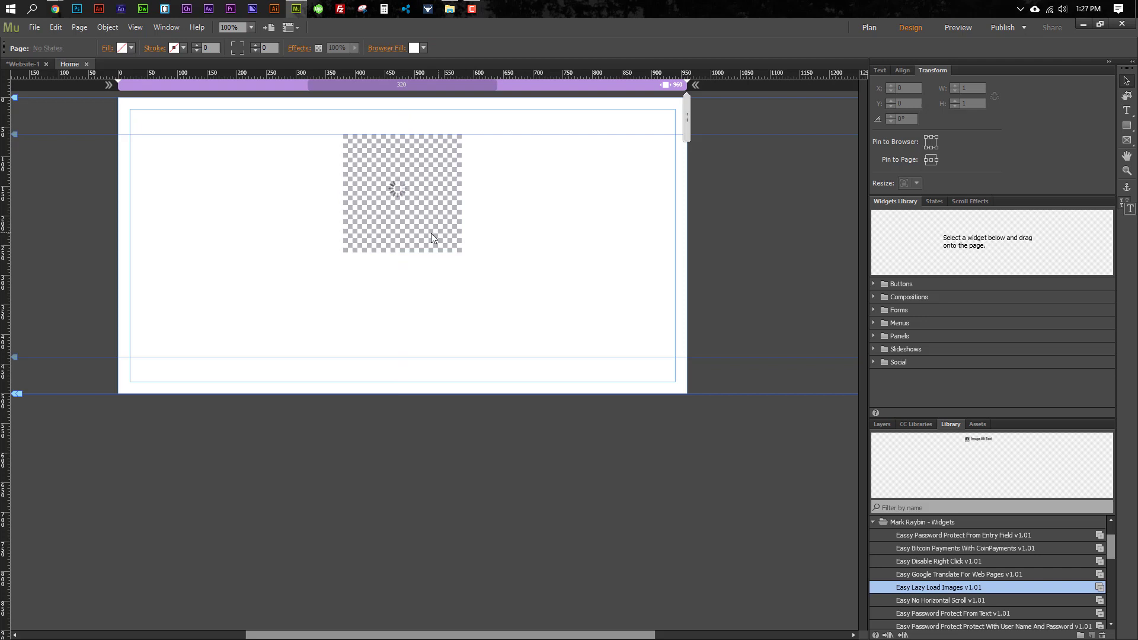
left_click(421, 221)
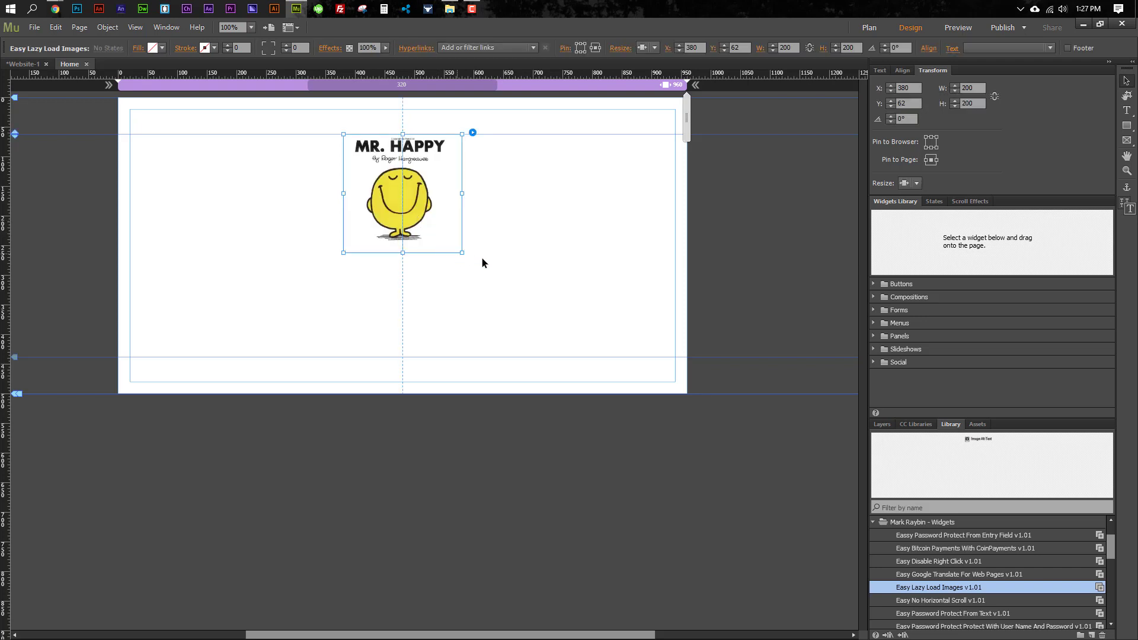
key("ctrl+c")
key("ctrl+v")
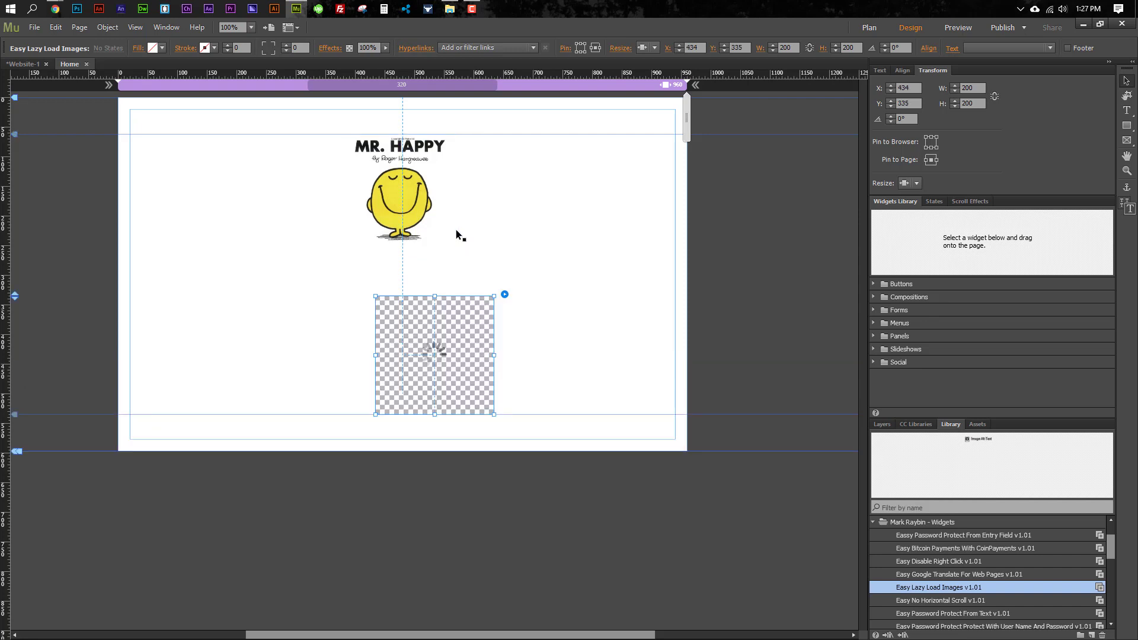
left_click_drag(445, 371, 429, 389)
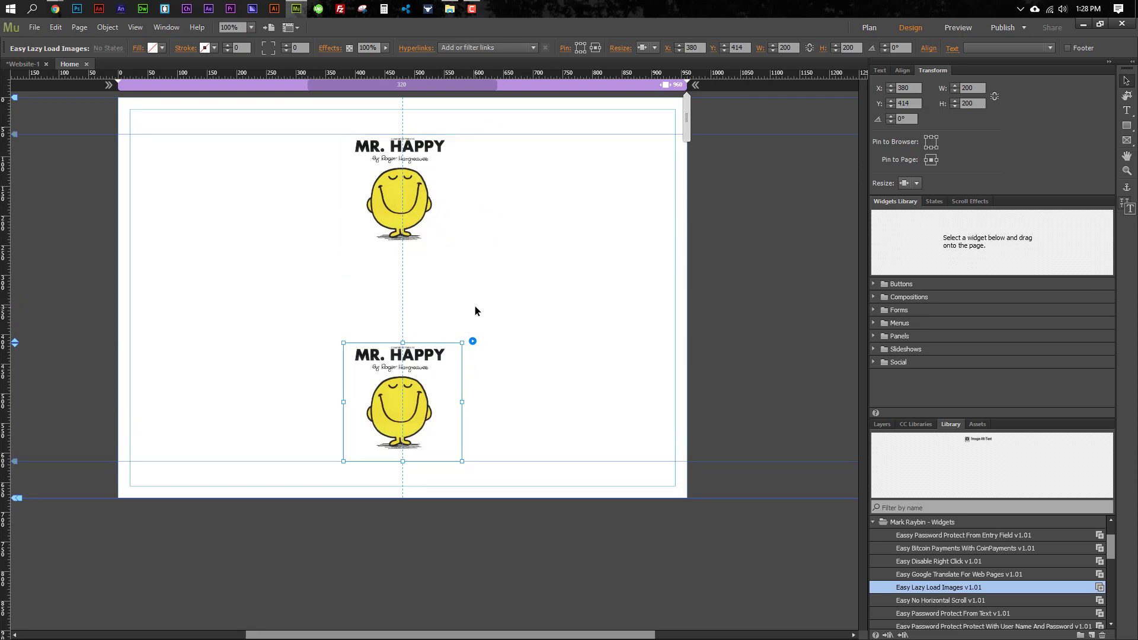
- Paste a third copy and place it below the second along the centre line
key("ctrl+v")
left_click_drag(479, 320, 447, 551)
scroll(498, 531, "down", 2)
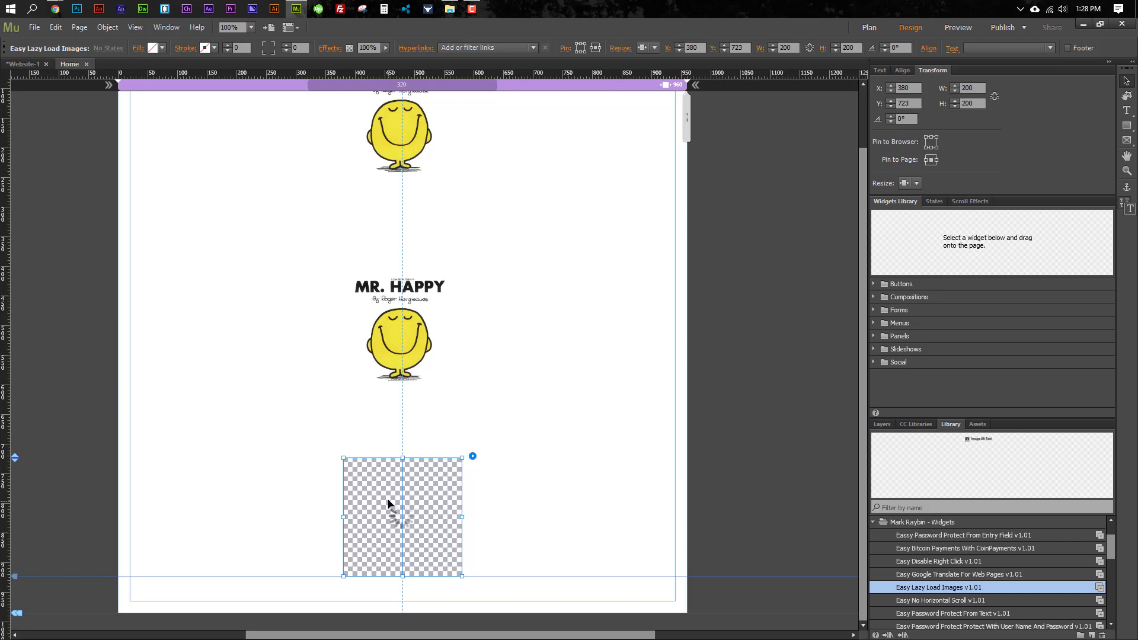
left_click_drag(395, 506, 426, 592)
scroll(521, 532, "down", 2)
scroll(496, 441, "down", 3)
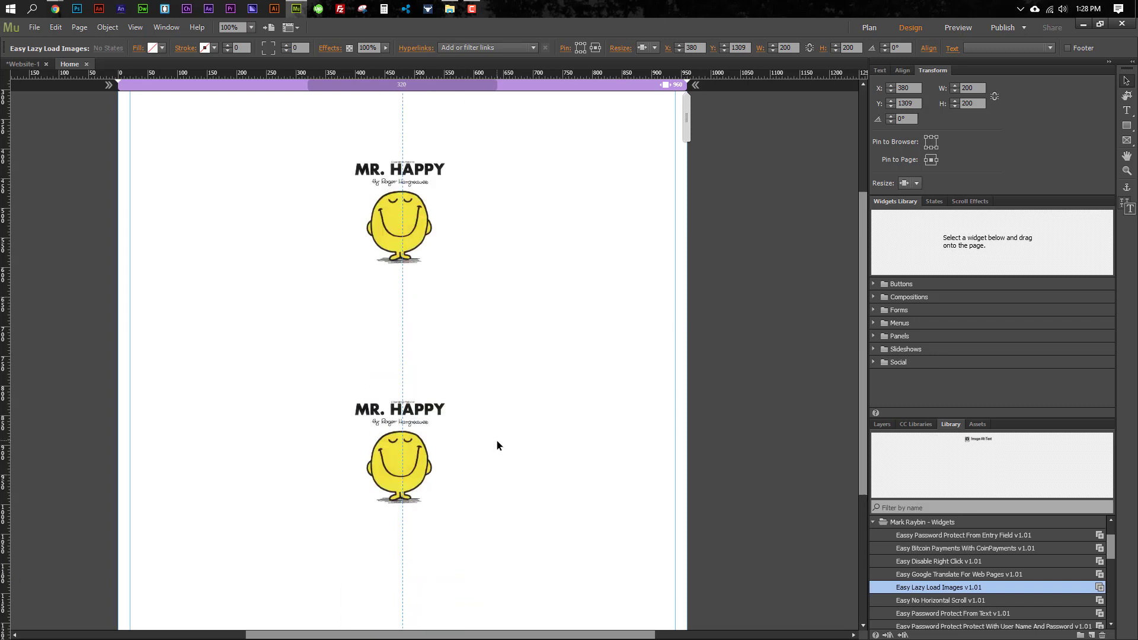
scroll(497, 444, "up", 4)
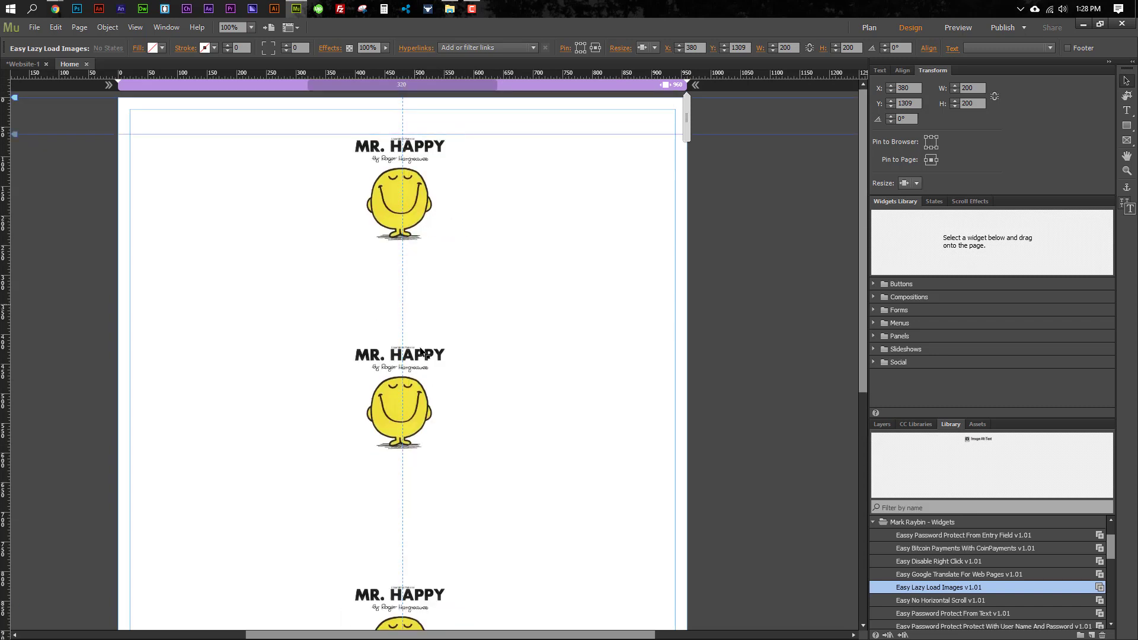
- Give the middle widget placeholder2.gif as its placeholder image
left_click(425, 392)
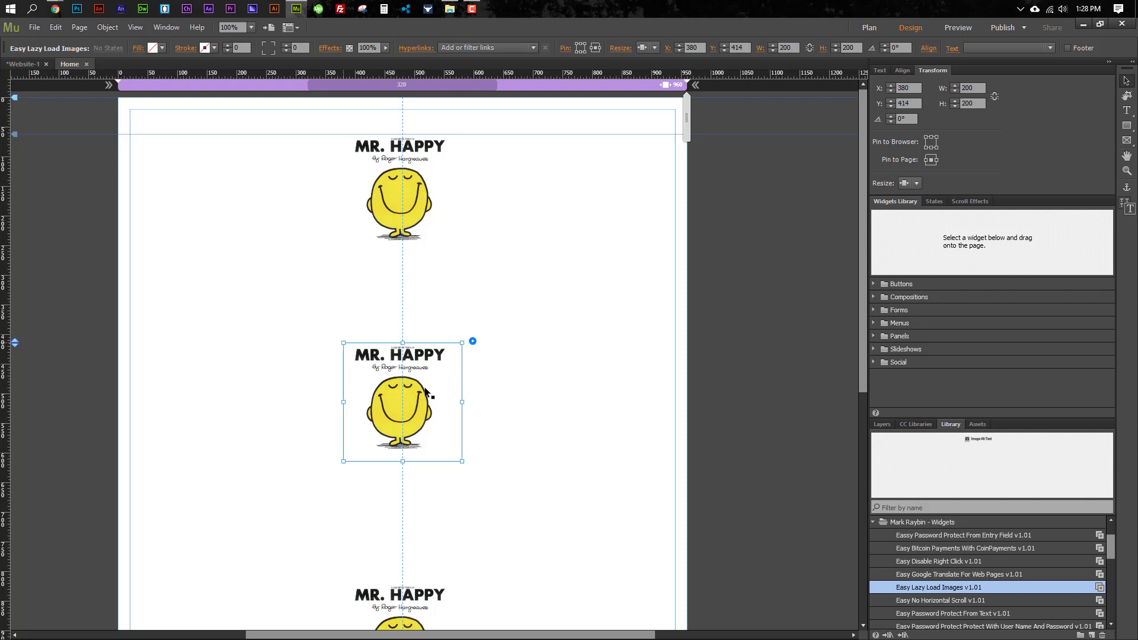
left_click(473, 342)
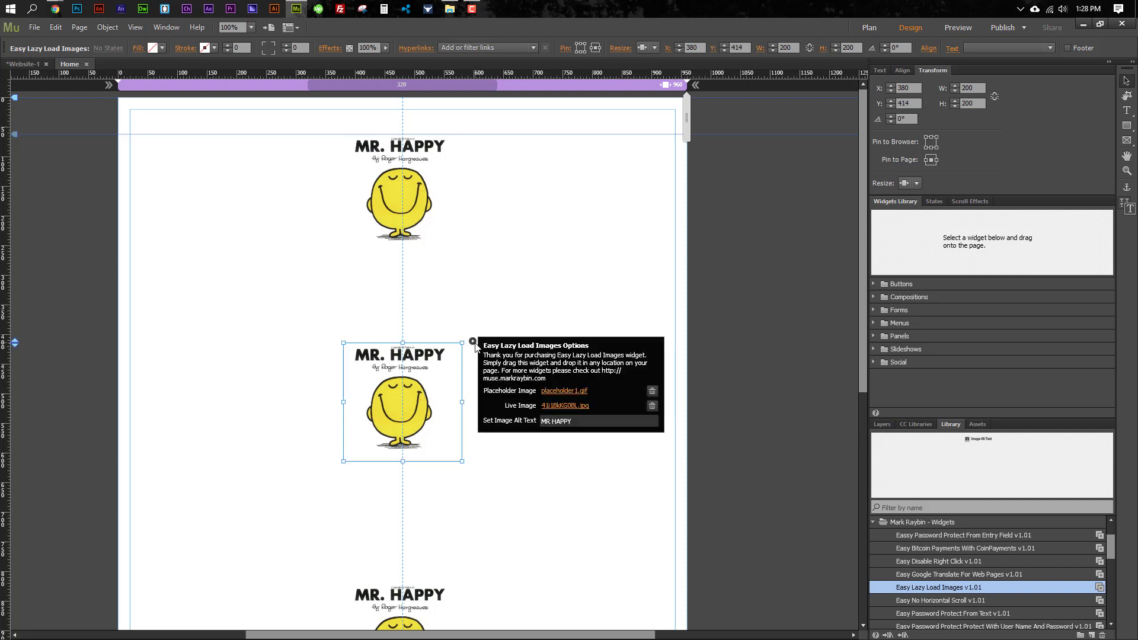
left_click(573, 392)
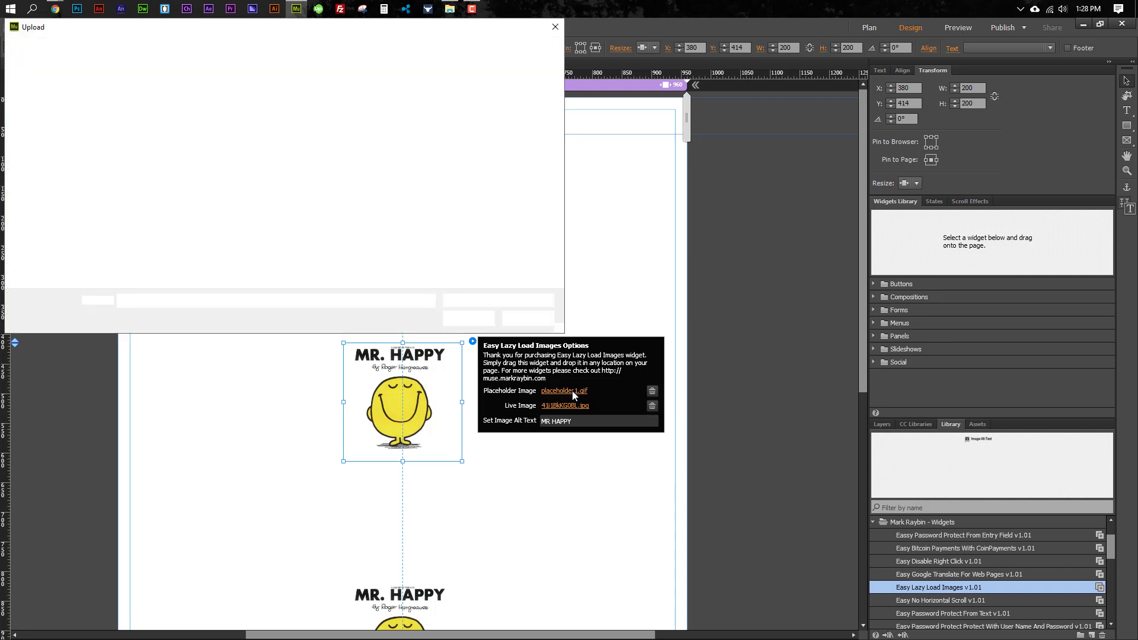
left_click(462, 110)
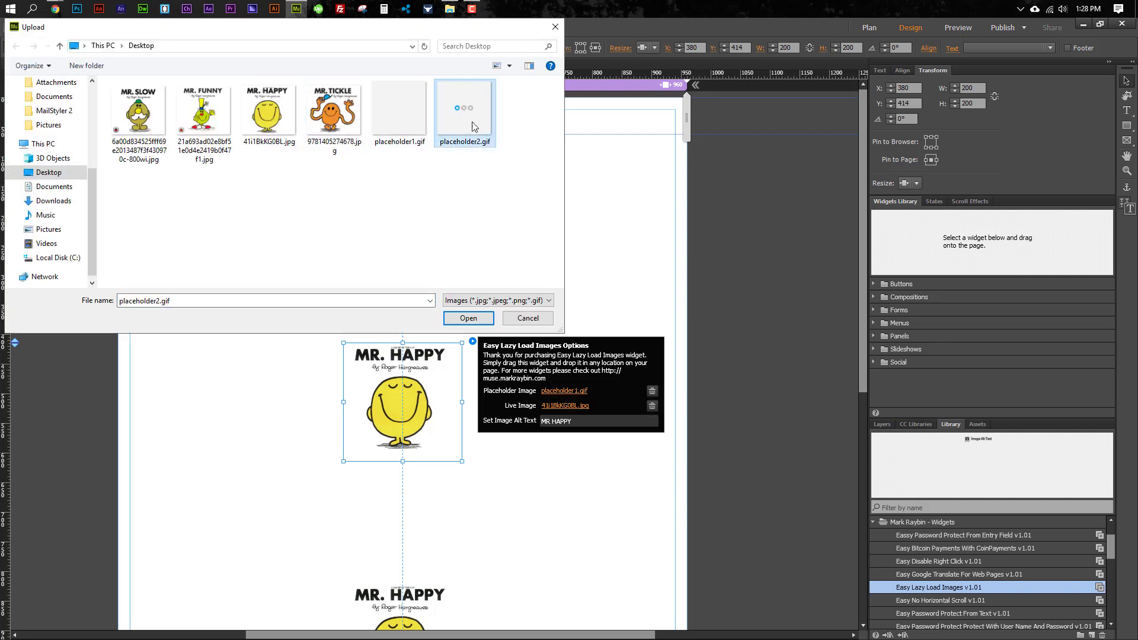
left_click(467, 318)
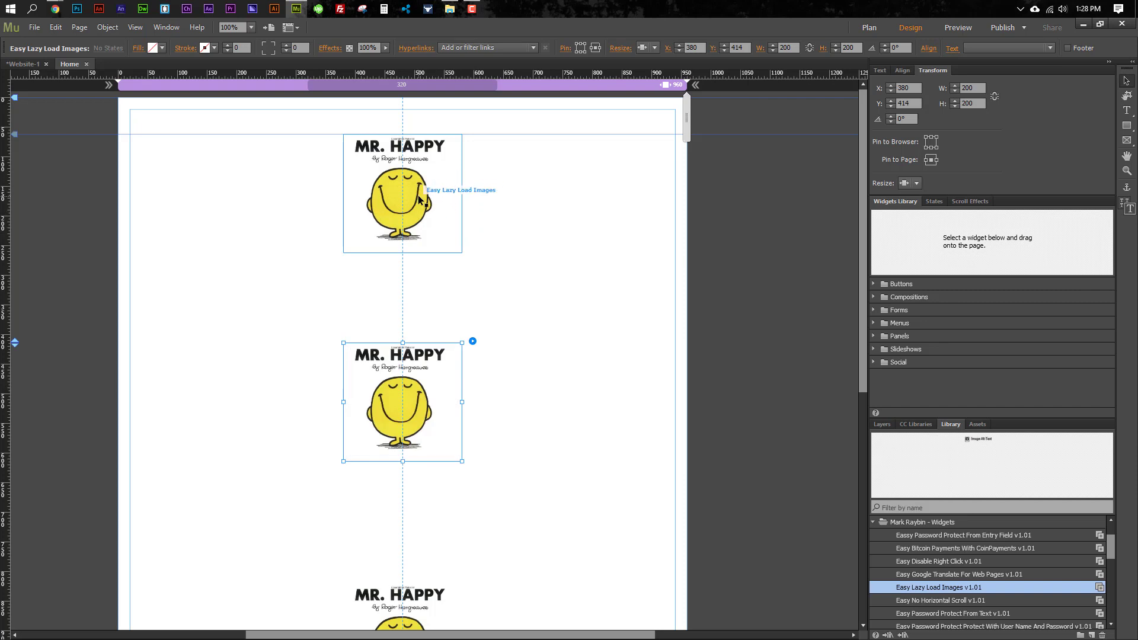
- Revisit the middle widget's live image and change its alt text from MR HAPPY to MR TICKLE
left_click(472, 342)
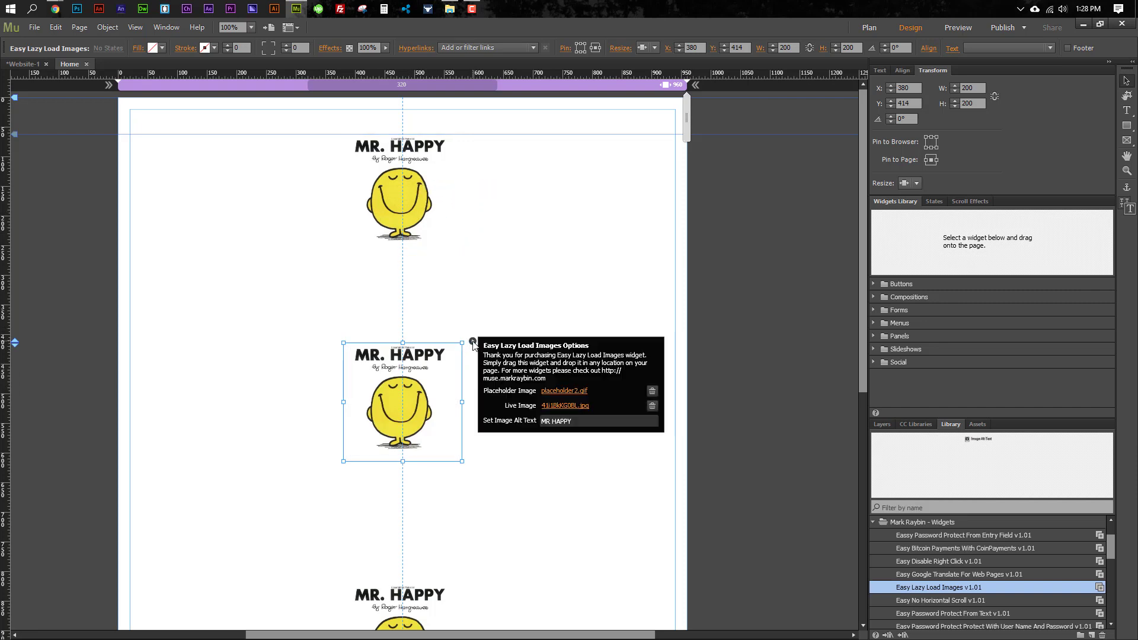
left_click(555, 406)
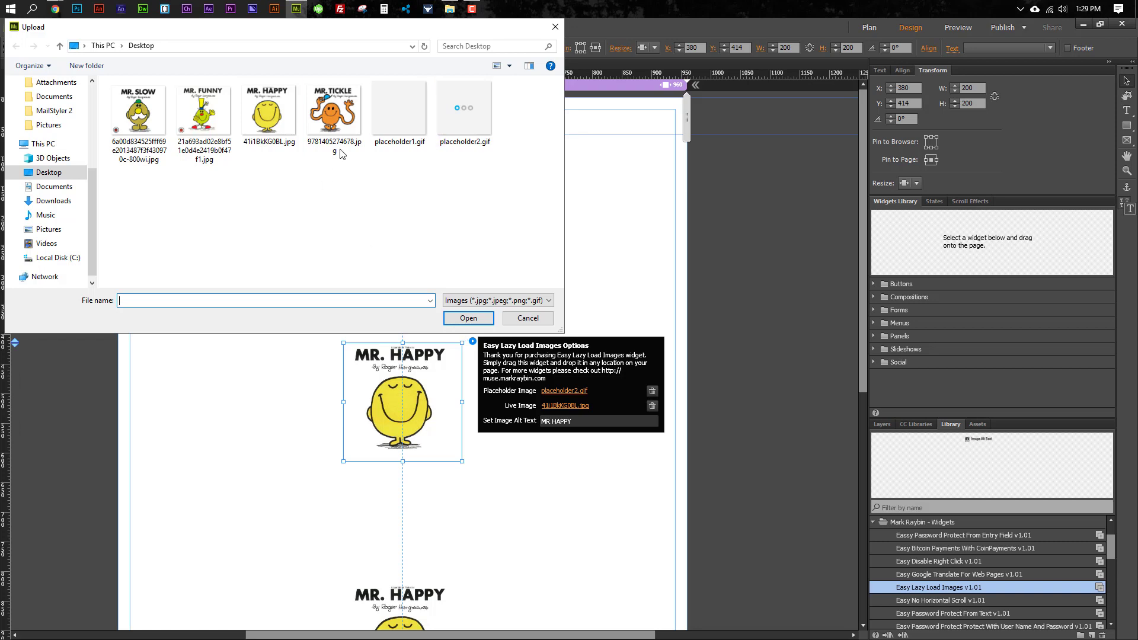
key("Escape")
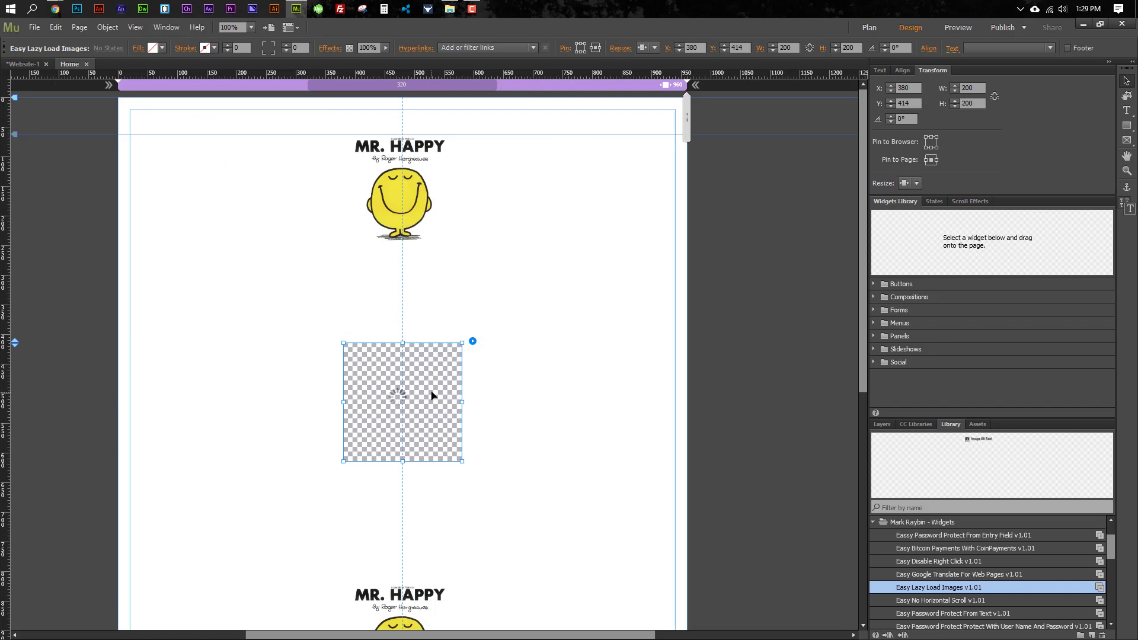
left_click(473, 342)
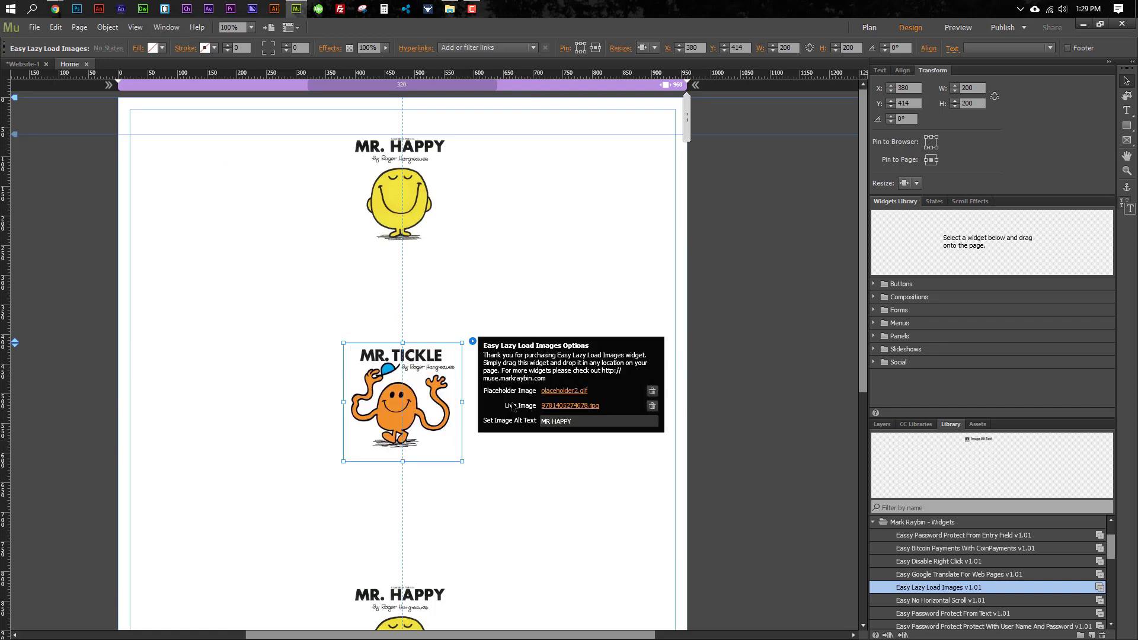
double_click(566, 421)
left_click(555, 466)
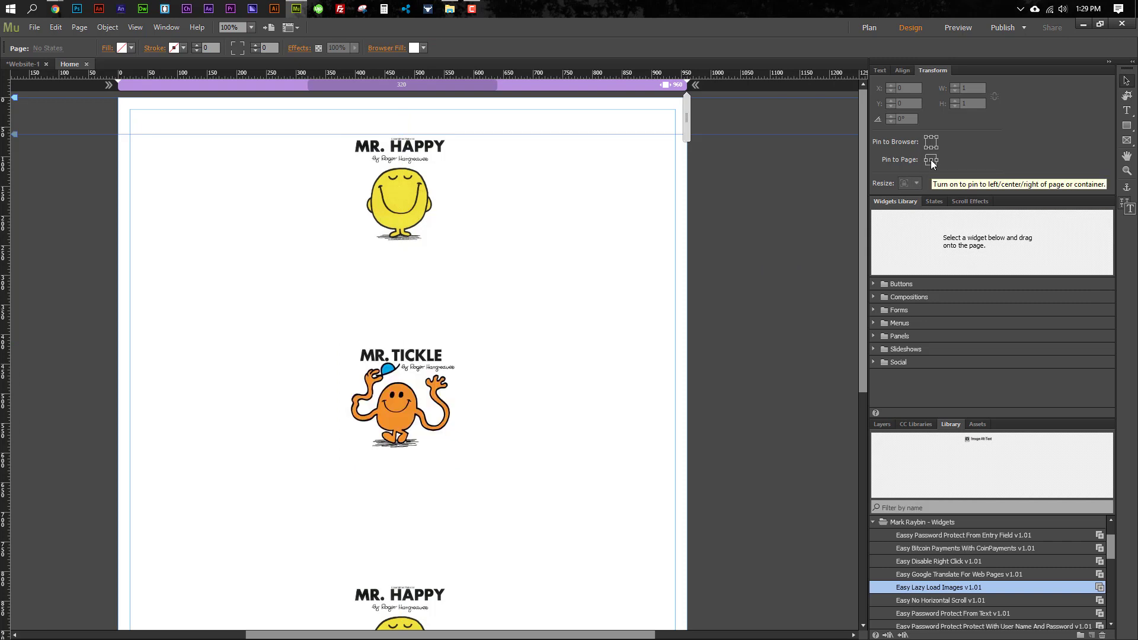
- Choose a different resize behaviour for the Mr. Tickle widget
left_click(385, 404)
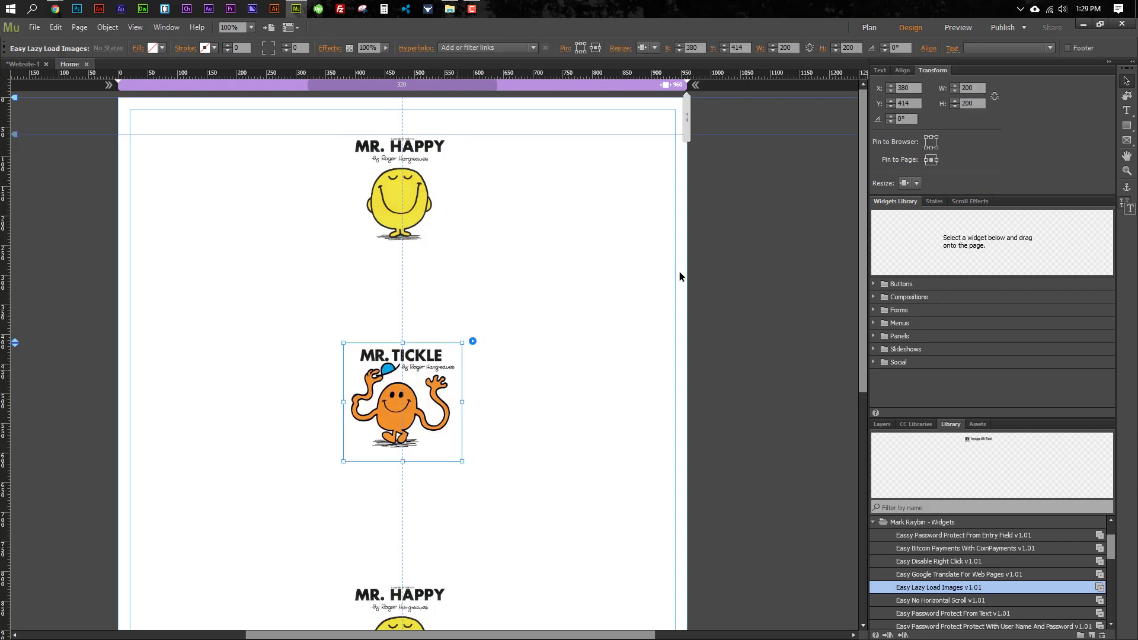
left_click(917, 184)
left_click(951, 236)
- Select the third widget and give it a new placeholder image file
left_click(566, 444)
scroll(565, 446, "down", 3)
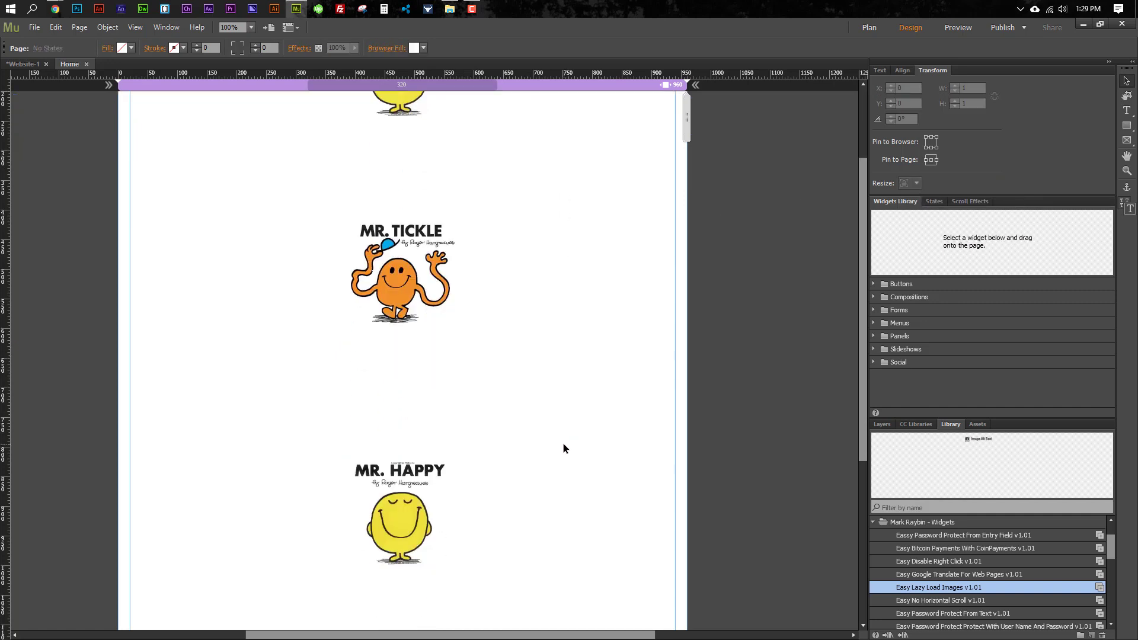
left_click(467, 429)
left_click(473, 386)
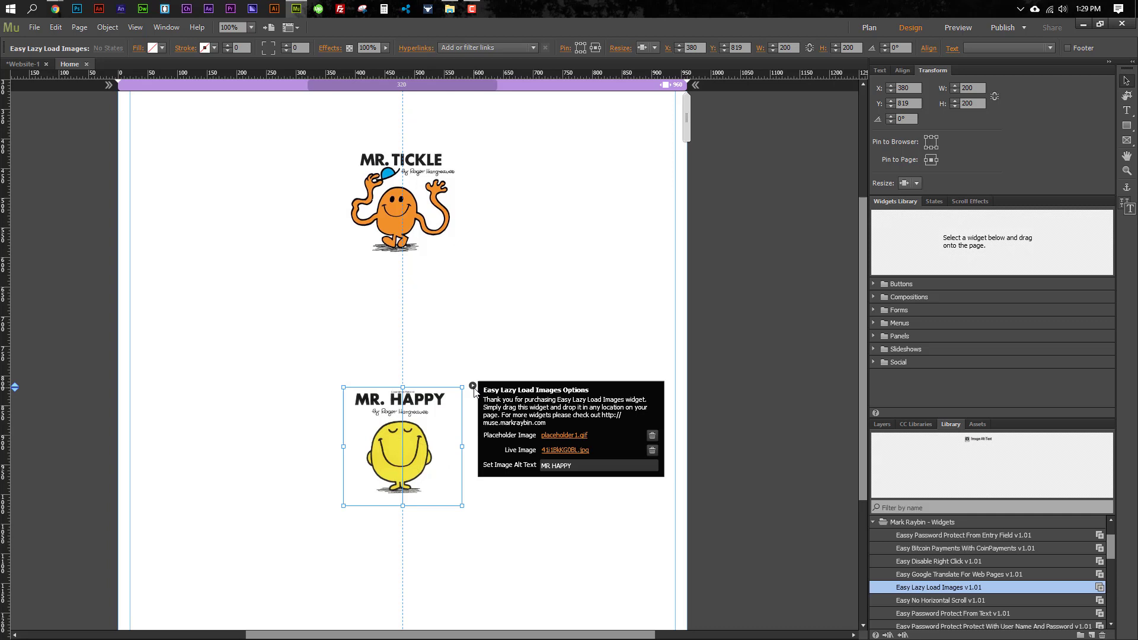
left_click(567, 435)
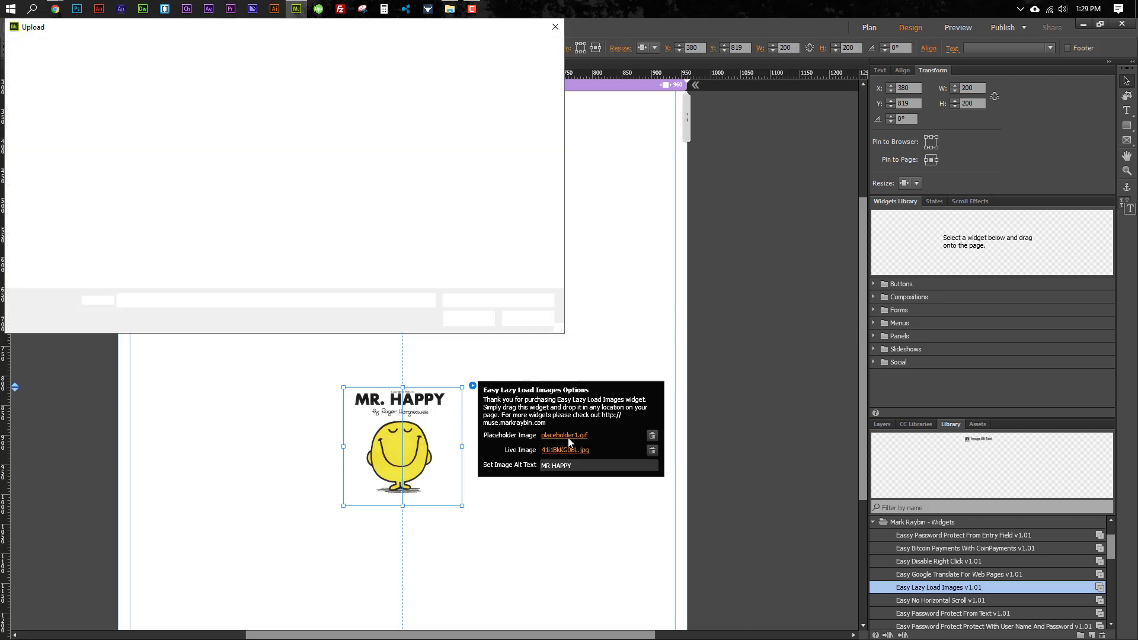
double_click(463, 112)
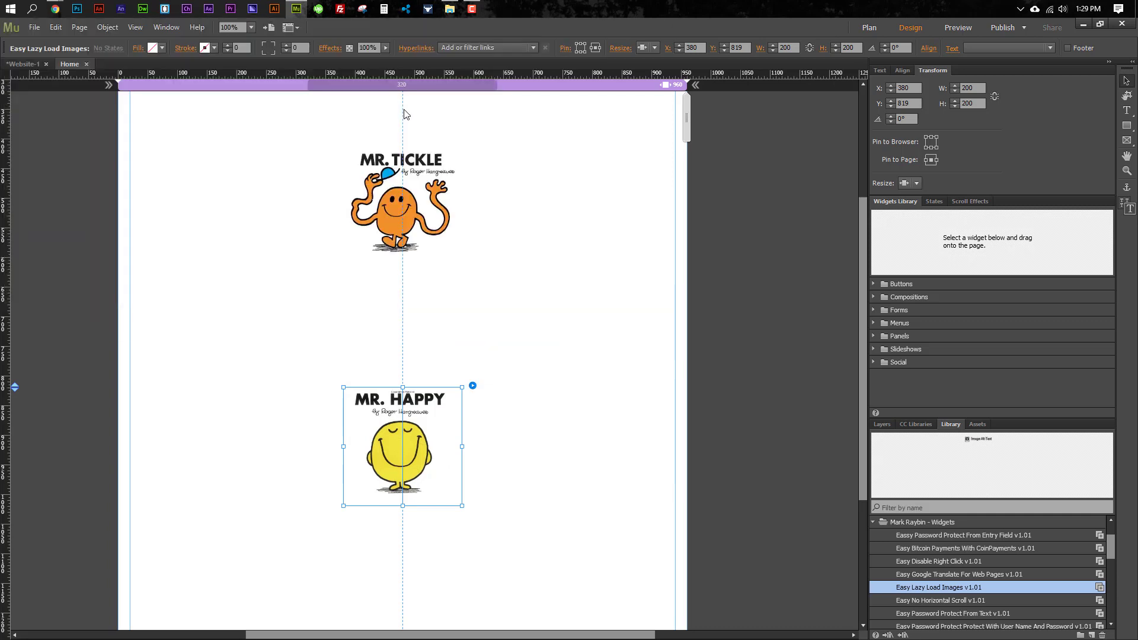
- Set its live image to the Mr. Funny picture and its alt text to MR FUNNY
left_click(473, 386)
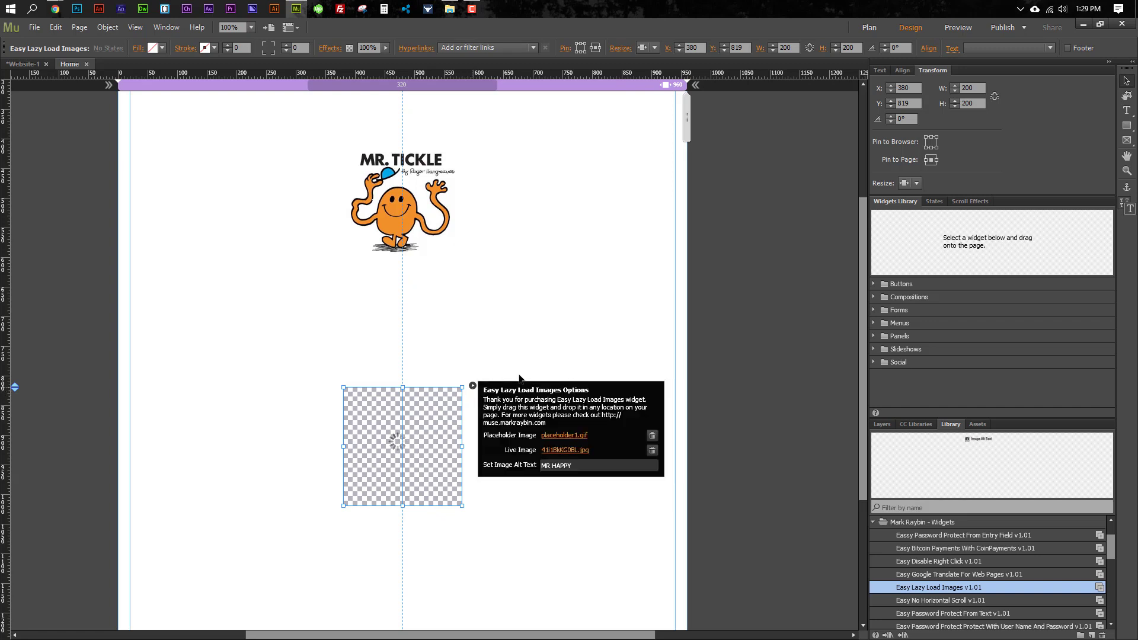
left_click(566, 450)
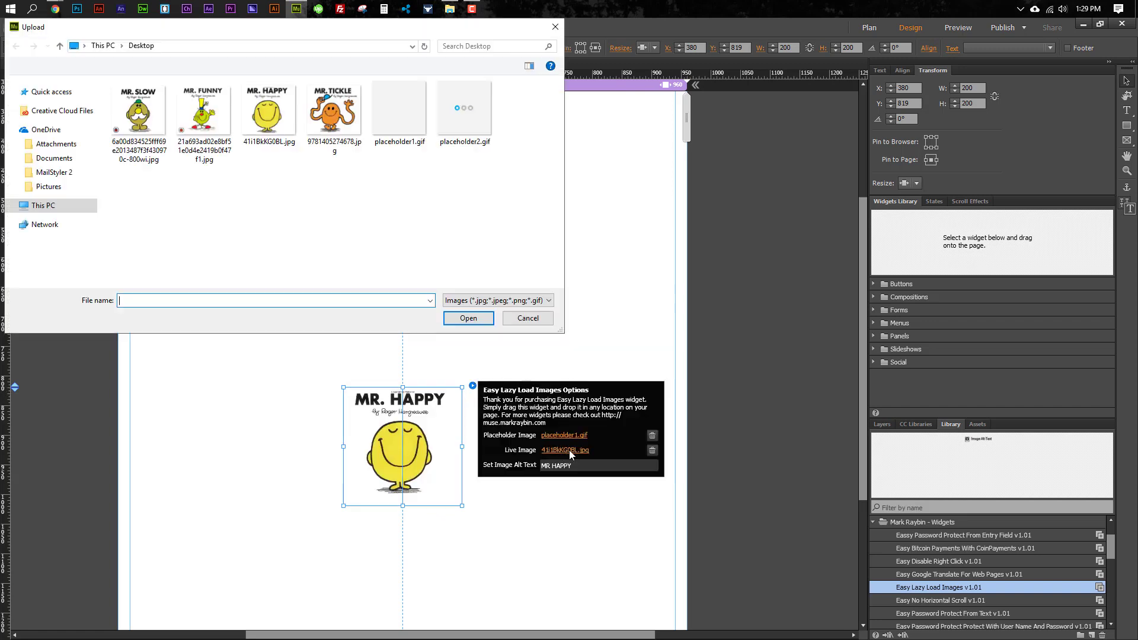
double_click(205, 114)
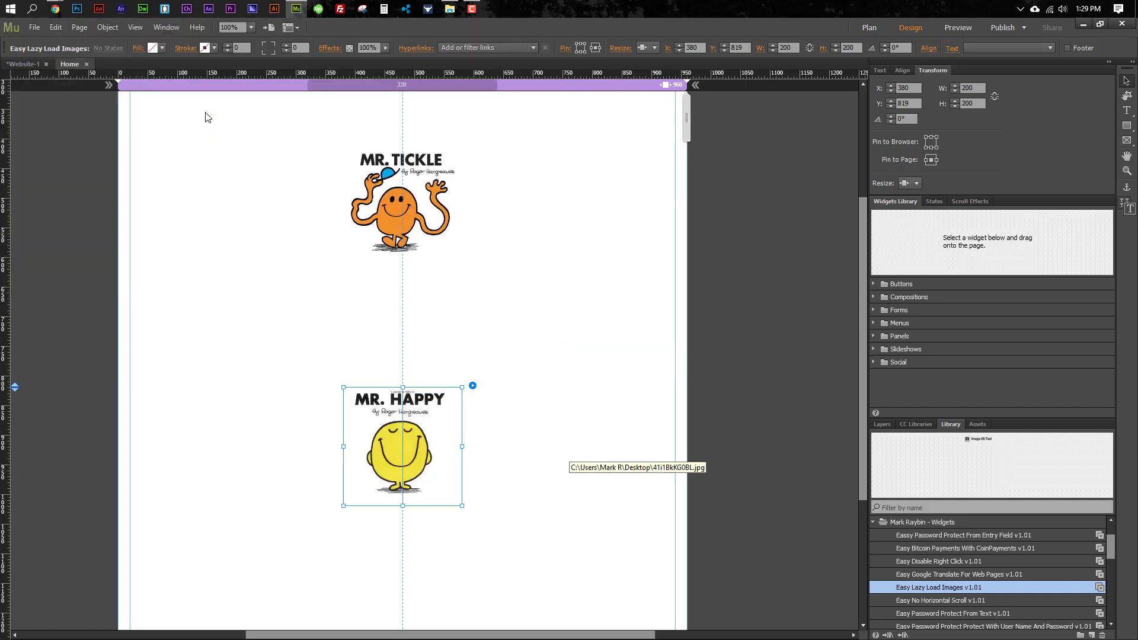
left_click(473, 386)
double_click(563, 466)
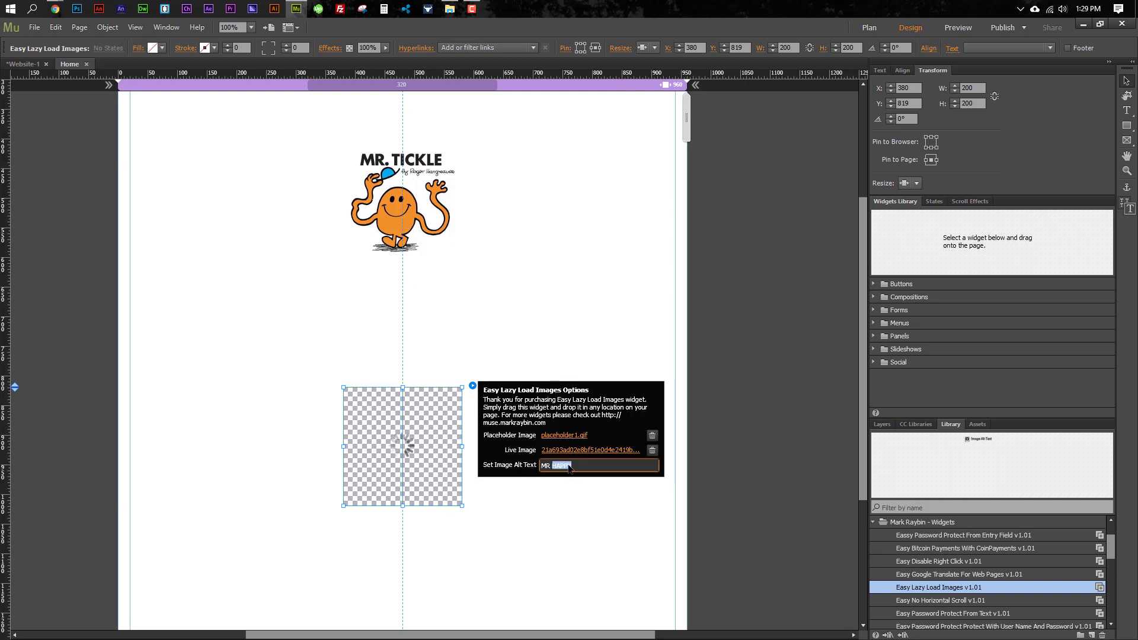
type("FUNNY")
key("Return")
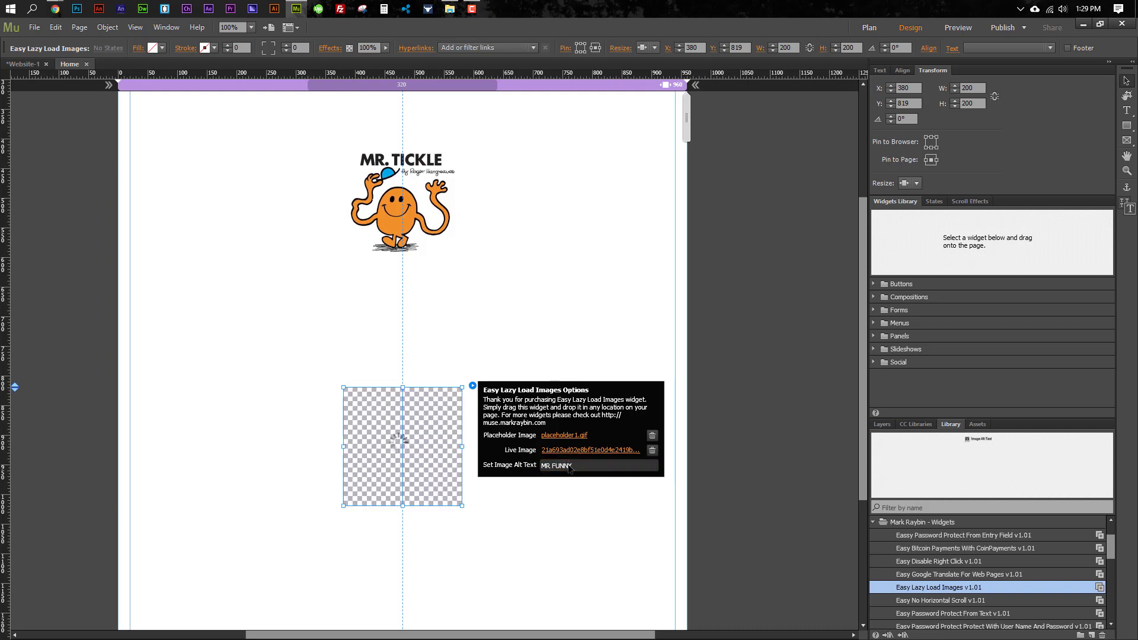
left_click(581, 529)
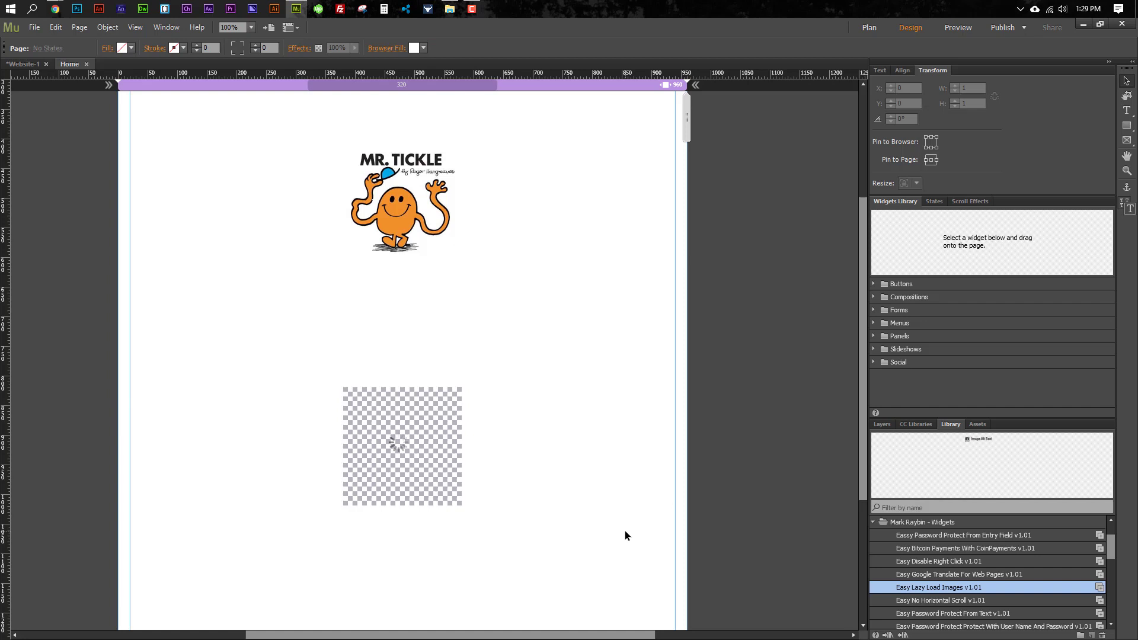
- Select the bottom widget and set its placeholder image to placeholder2.gif
scroll(625, 531, "down", 4)
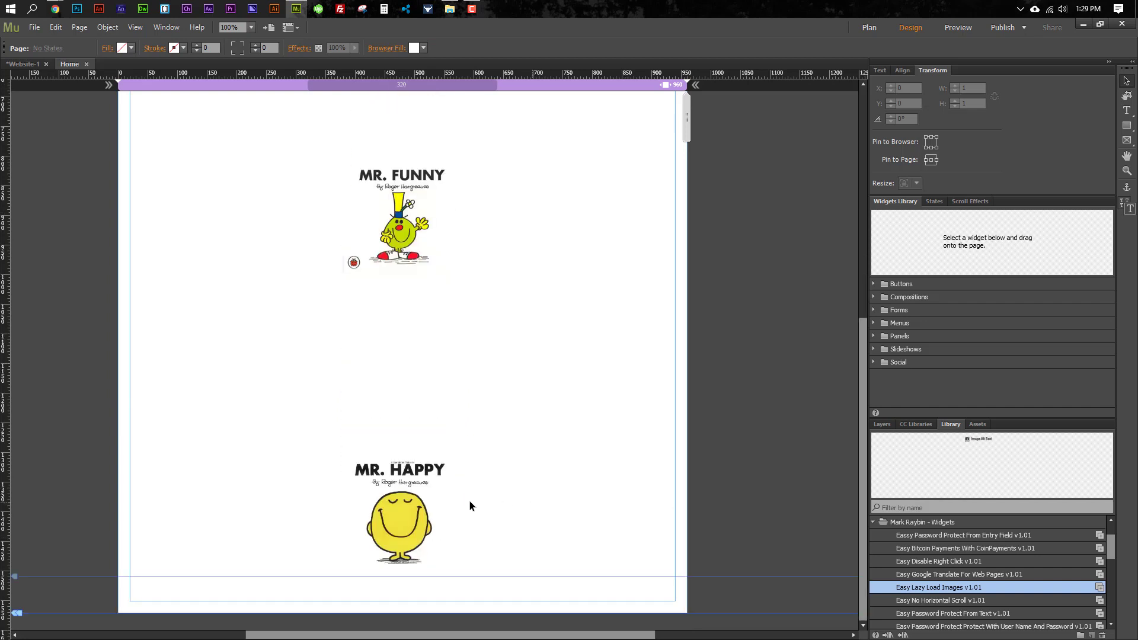
left_click(453, 504)
left_click(472, 457)
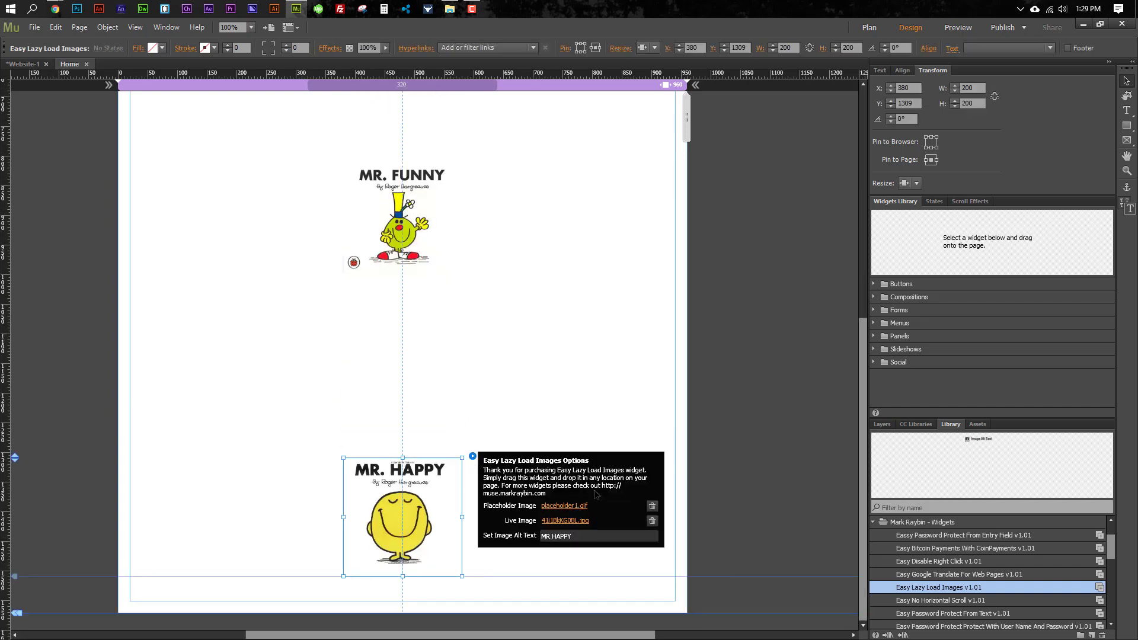
left_click(563, 506)
left_click(451, 113)
double_click(451, 112)
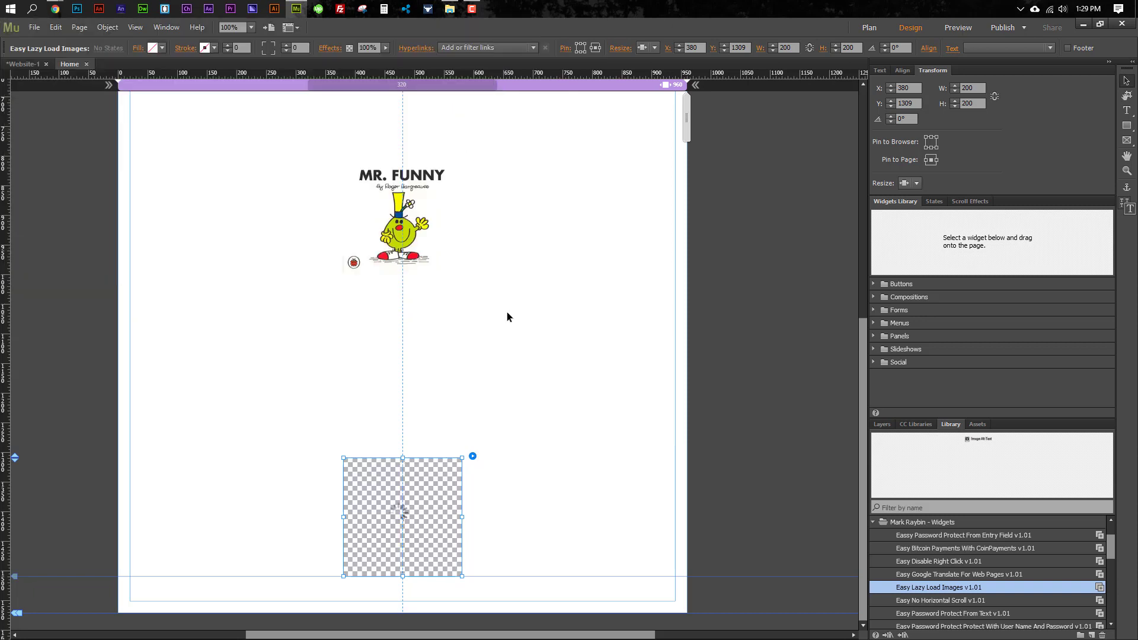
- Set its live image to the Mr. Slow picture and its alt text to MR SLOW
left_click(473, 457)
left_click(577, 520)
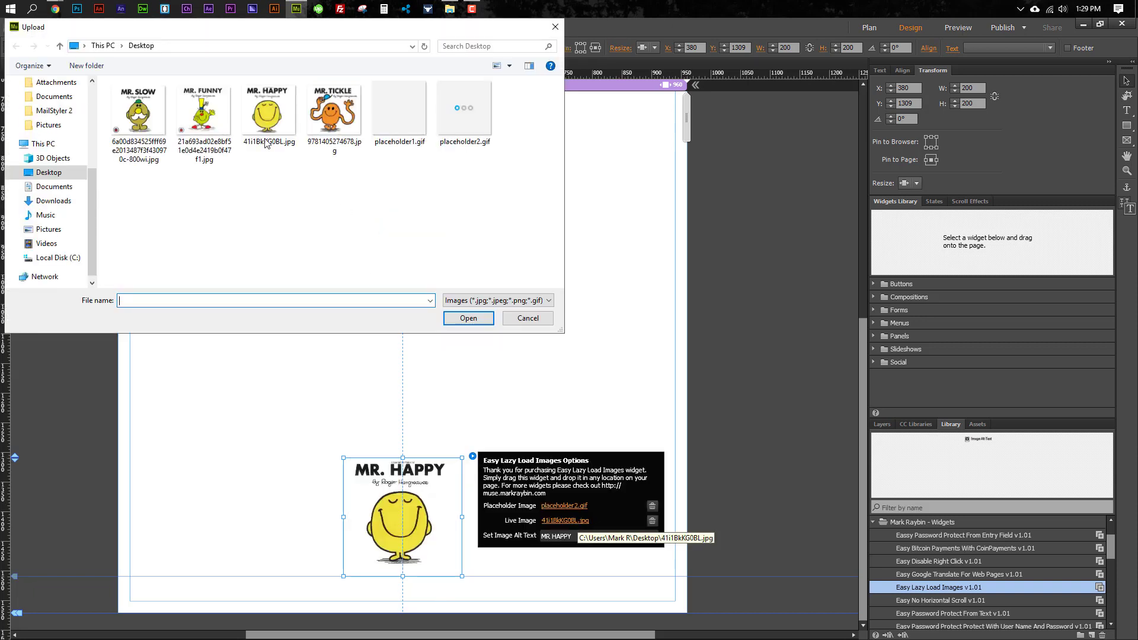
double_click(153, 126)
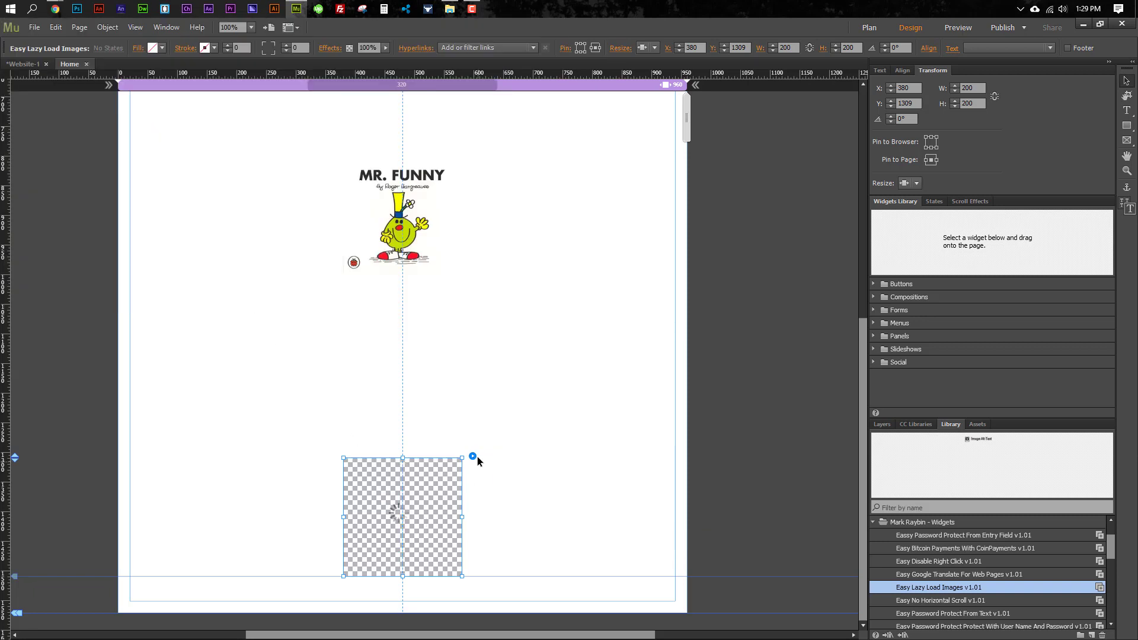
double_click(563, 537)
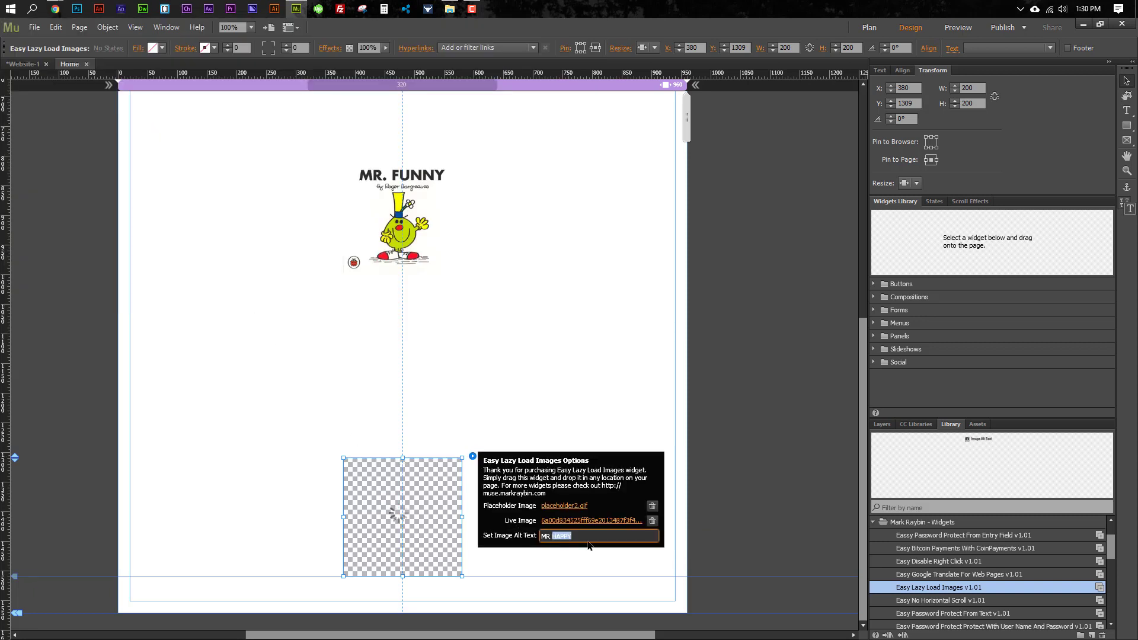
type("SLOW")
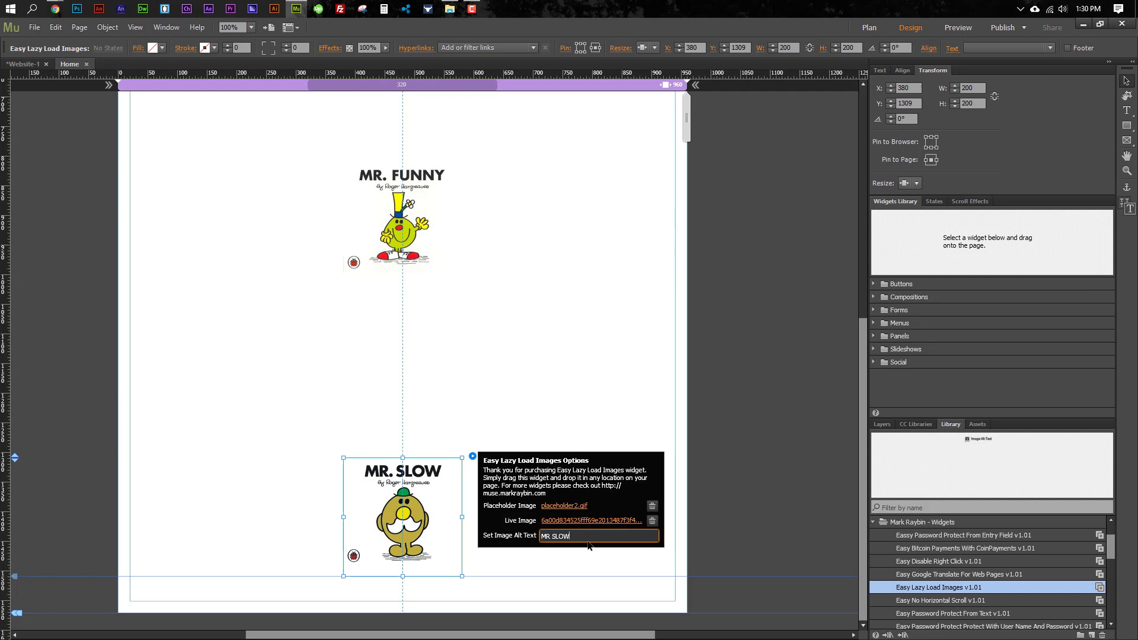
left_click(612, 565)
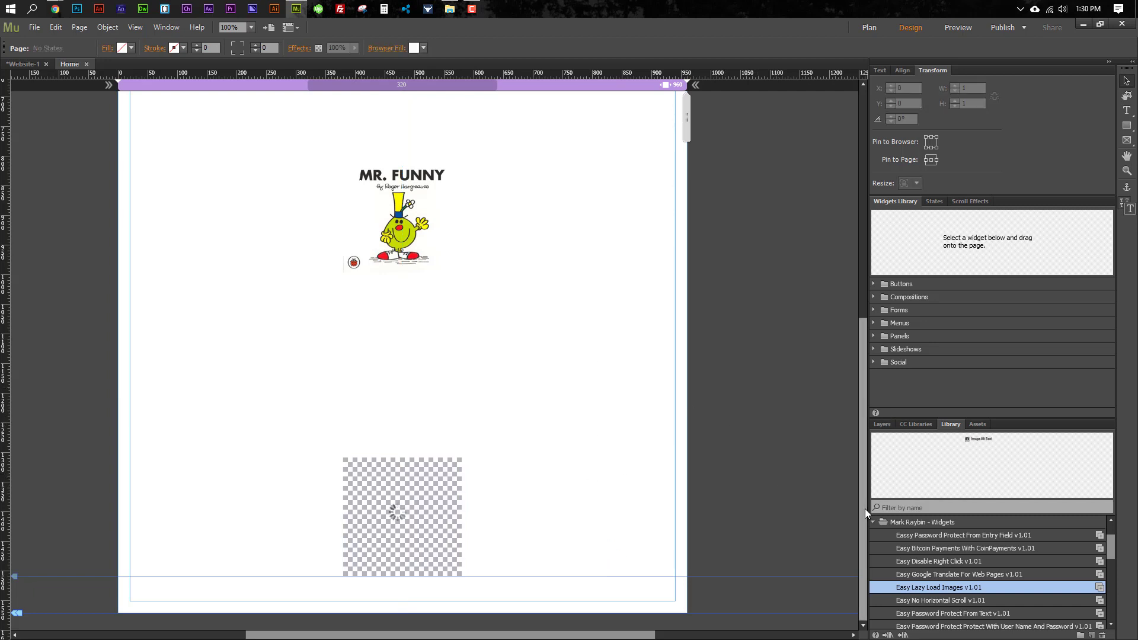
- Export the site with Publish > Export as HTML and confirm with OK
left_click_drag(865, 509, 830, 134)
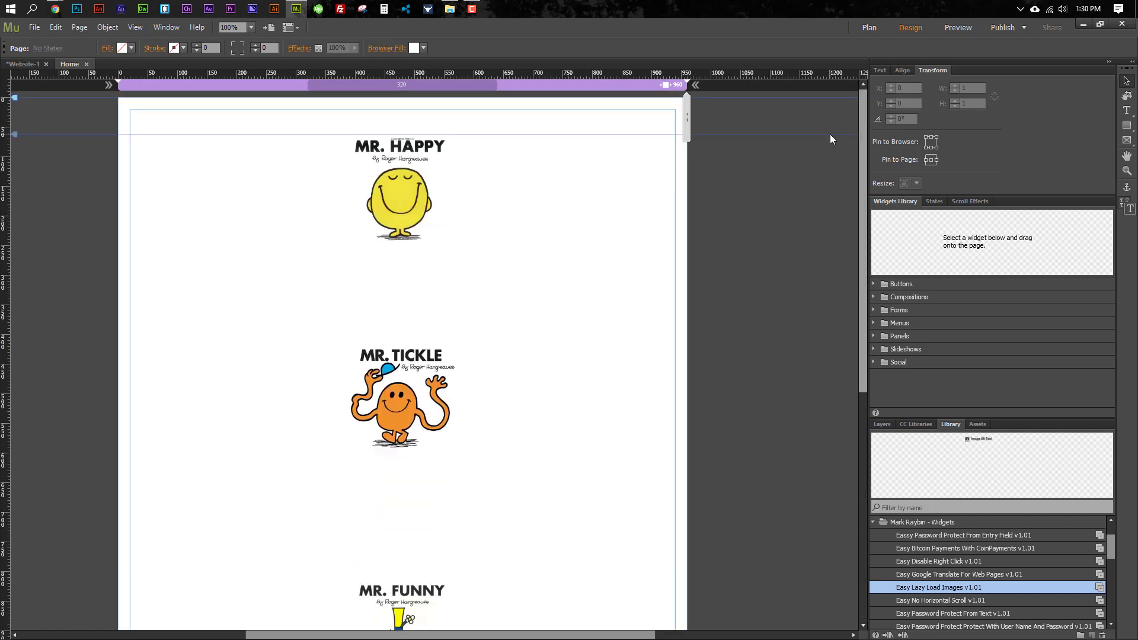
left_click(1005, 28)
left_click(673, 361)
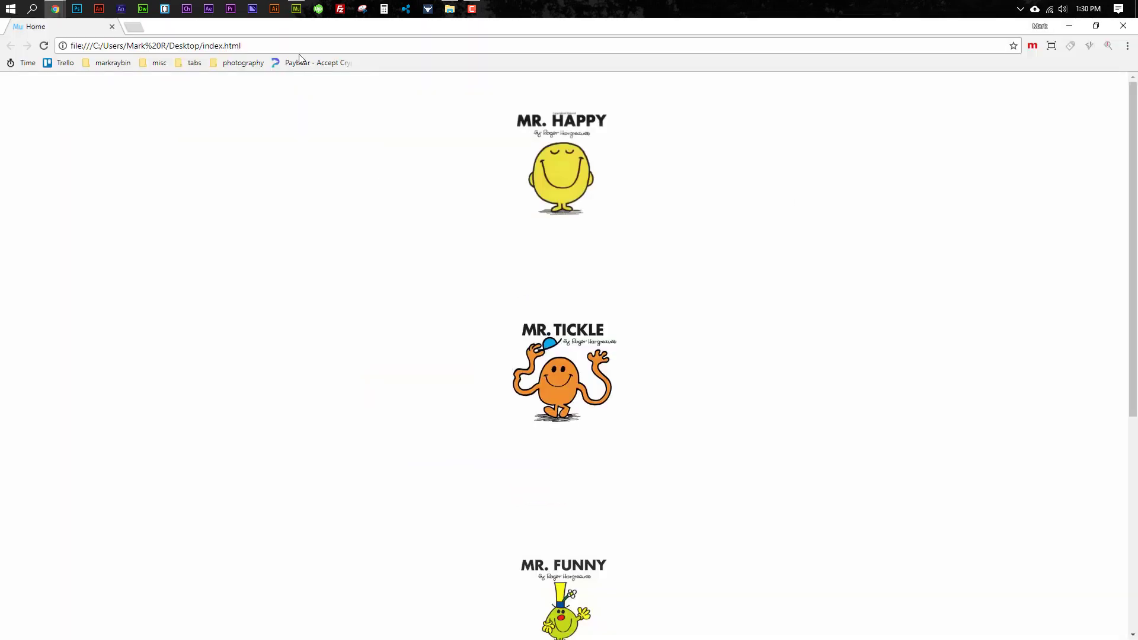
- Restore and shrink the Chrome preview window over Muse, watching Mr. Tickle lazy-load
left_click_drag(306, 26, 380, 89)
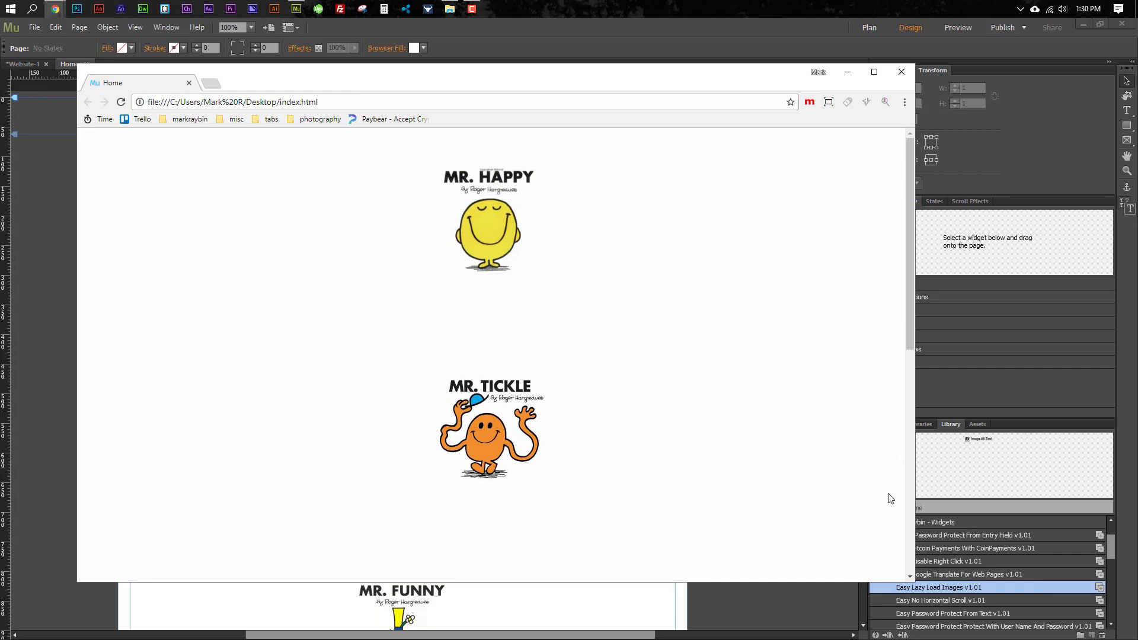
left_click_drag(843, 584, 821, 329)
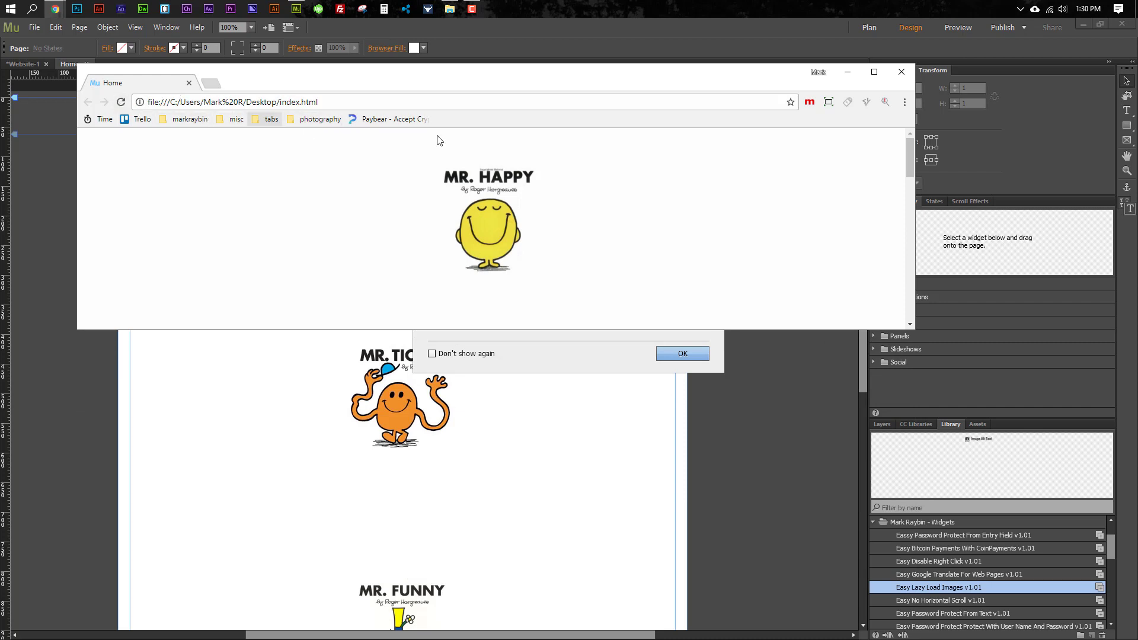
mouse_move(911, 164)
left_mouse_down()
mouse_move(912, 303)
mouse_move(892, 159)
left_mouse_up()
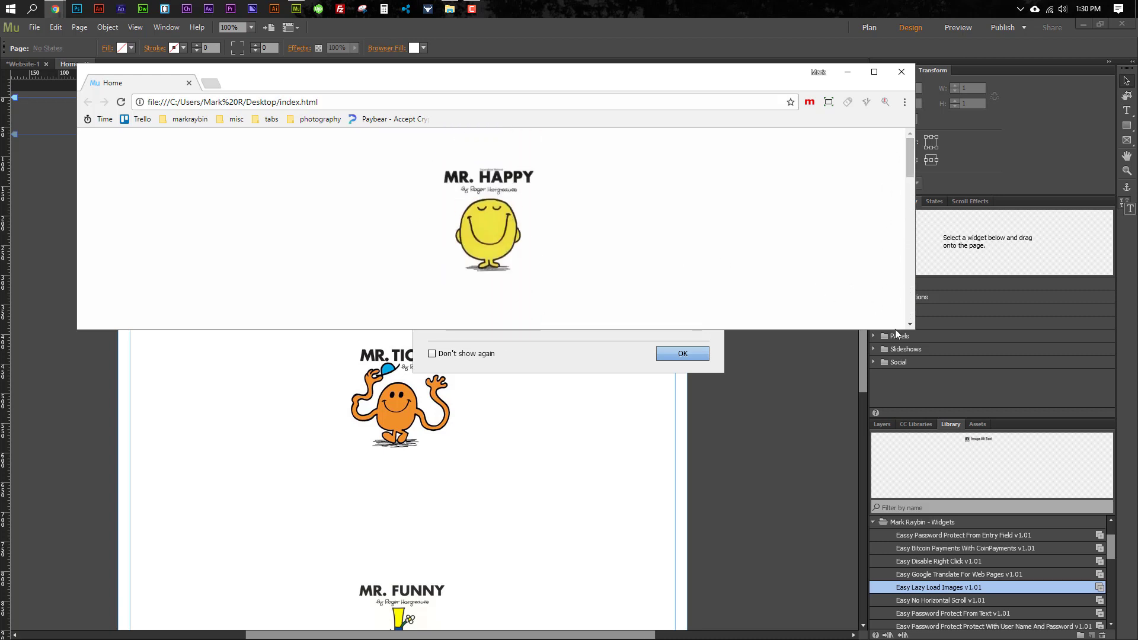
left_click_drag(915, 330, 716, 607)
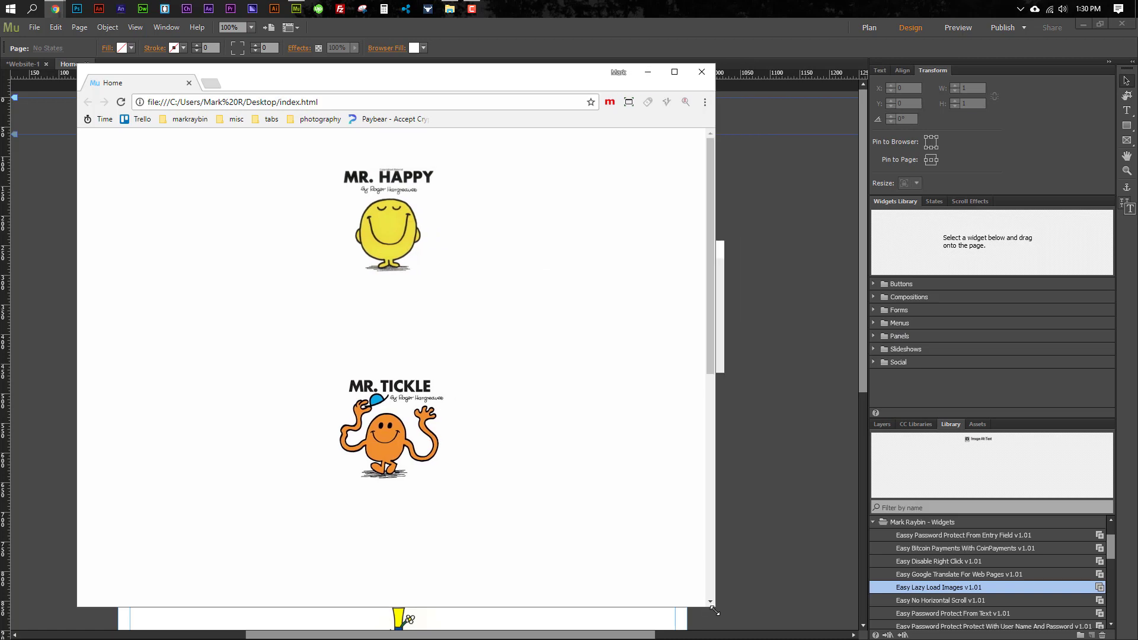
left_click(120, 102)
left_click_drag(710, 348, 705, 255)
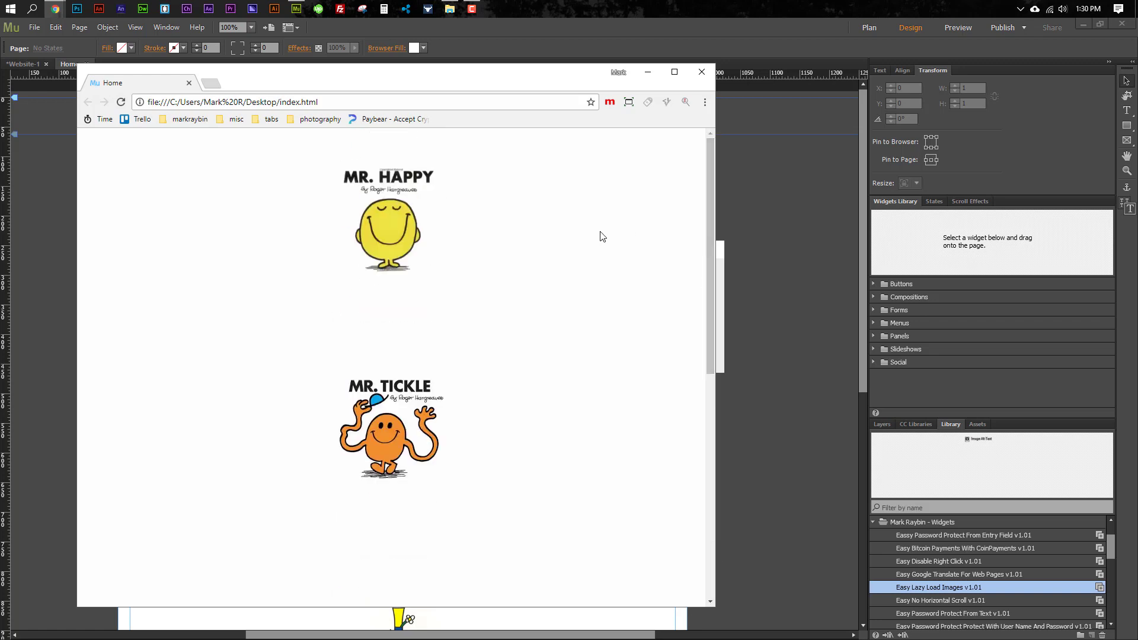